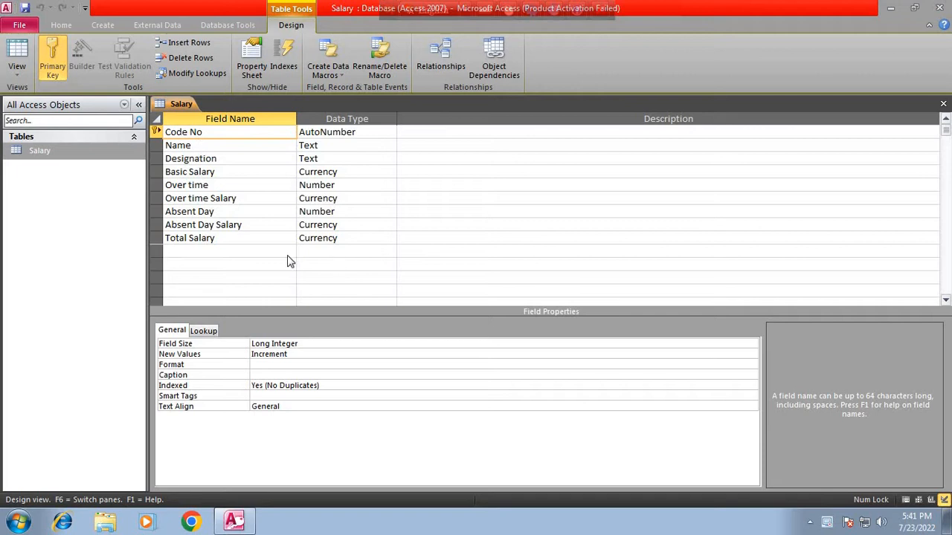
Close the Salary table's design and start a Form Wizard form that includes all fields of the Salary table
left_click(345, 239)
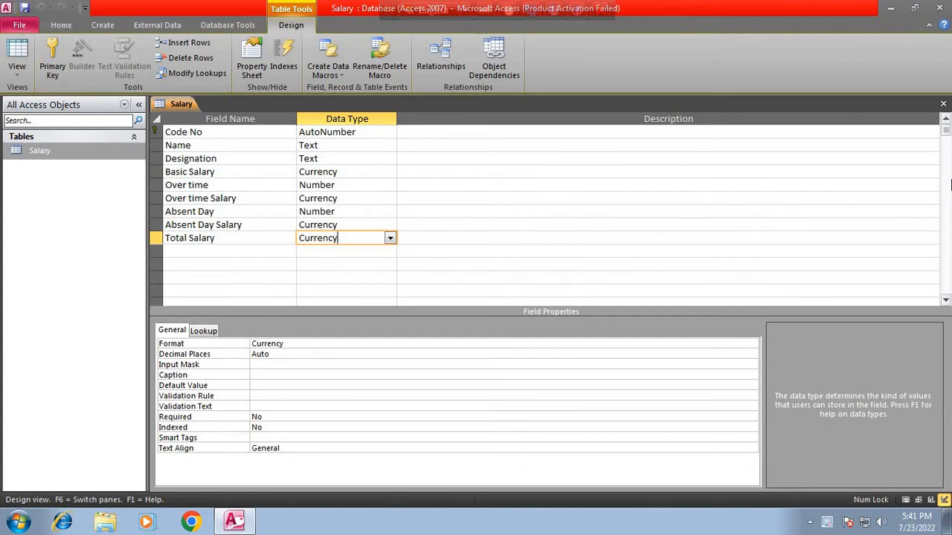
left_click(944, 106)
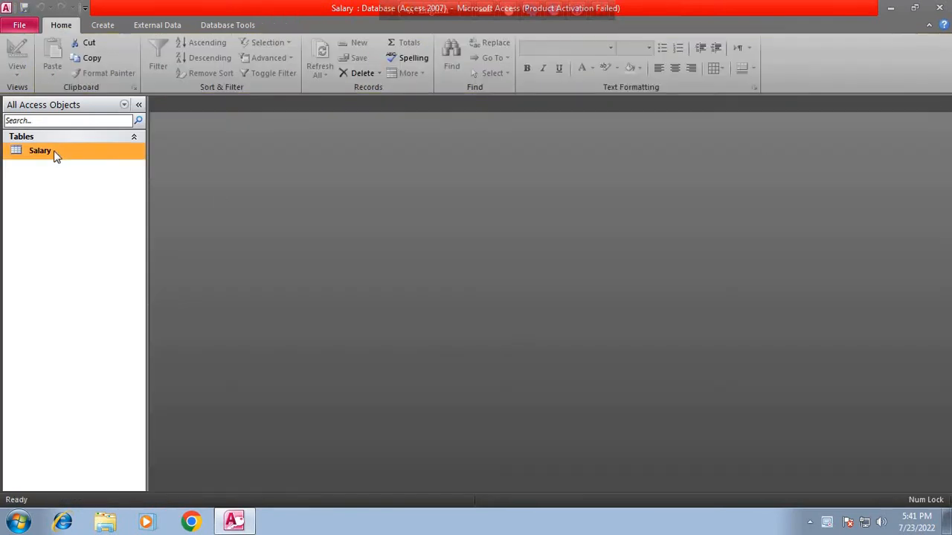
left_click(97, 24)
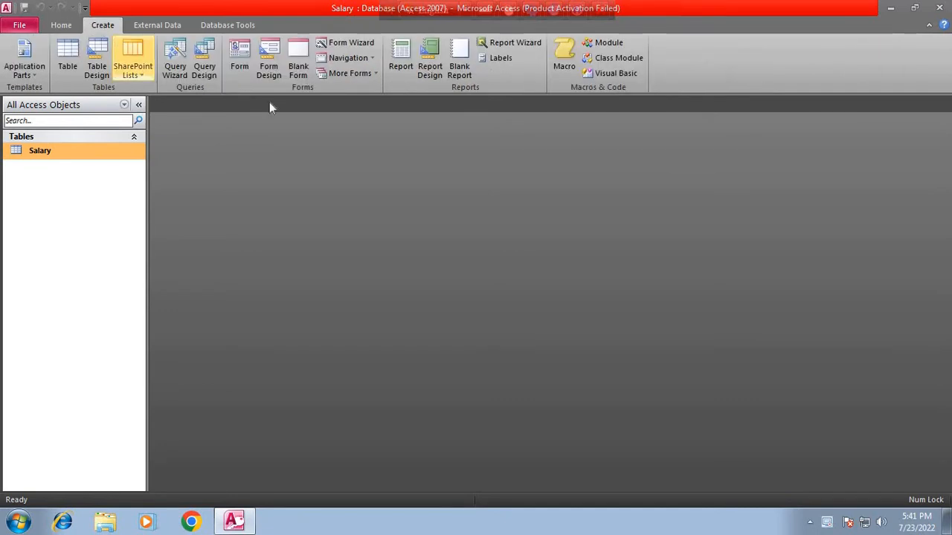
left_click(361, 45)
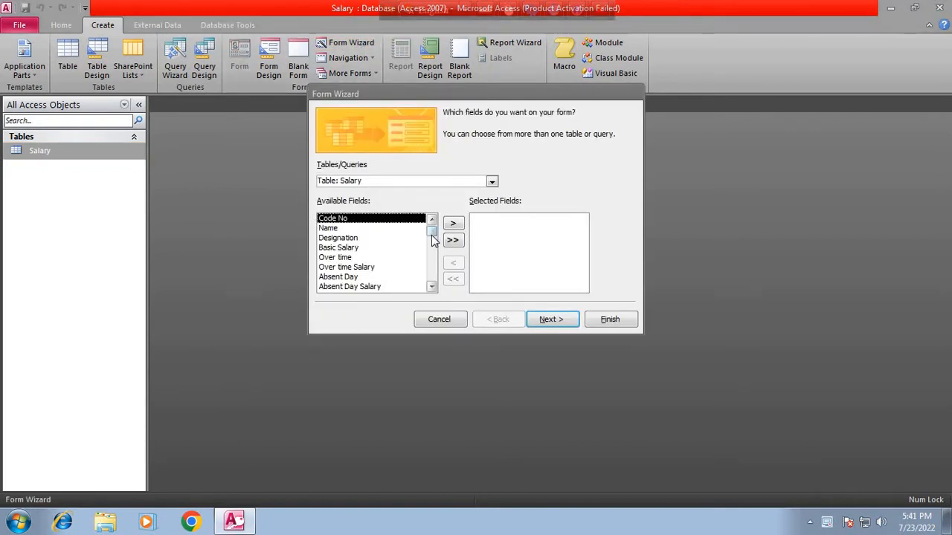
left_click(431, 288)
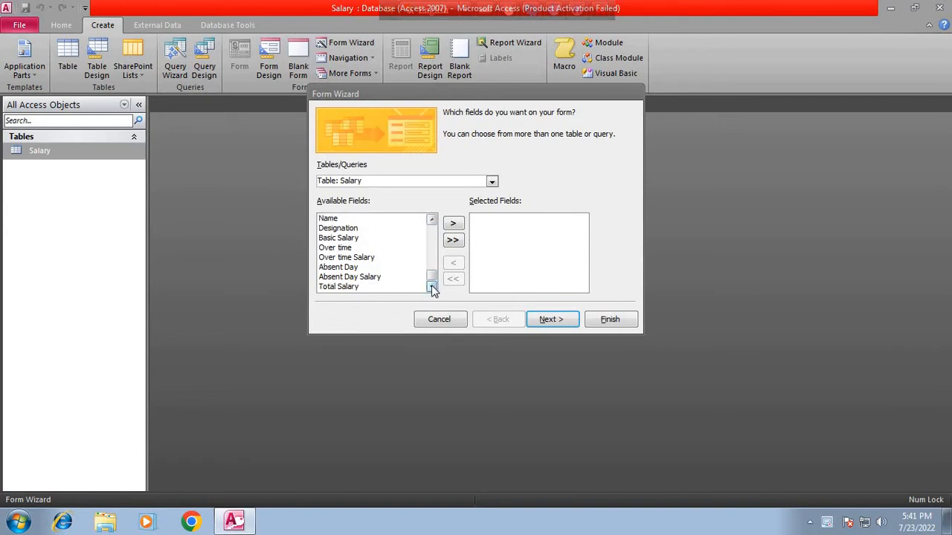
left_click(453, 241)
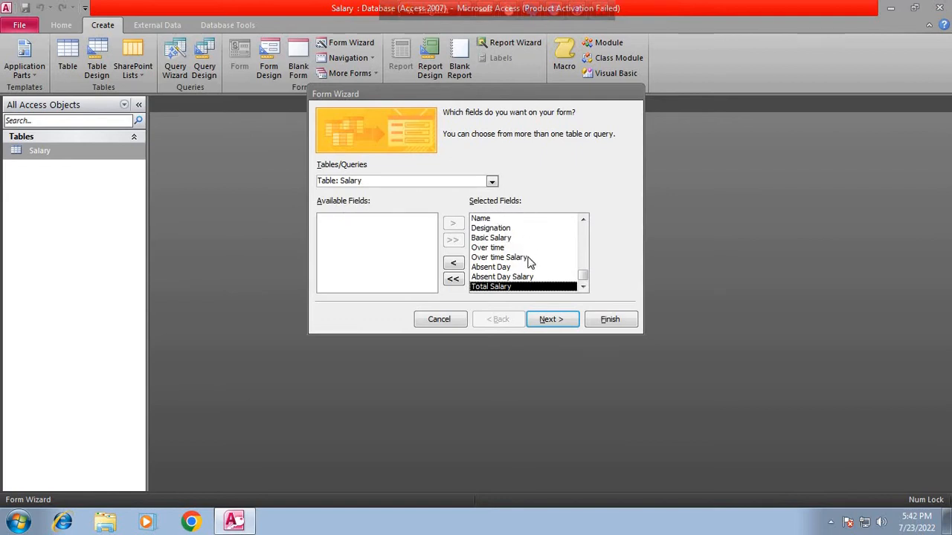
Create the form as Columnar, titled Salary, opened for modifying its design, and expand its footer to about 0.4 inch tall
left_click(547, 321)
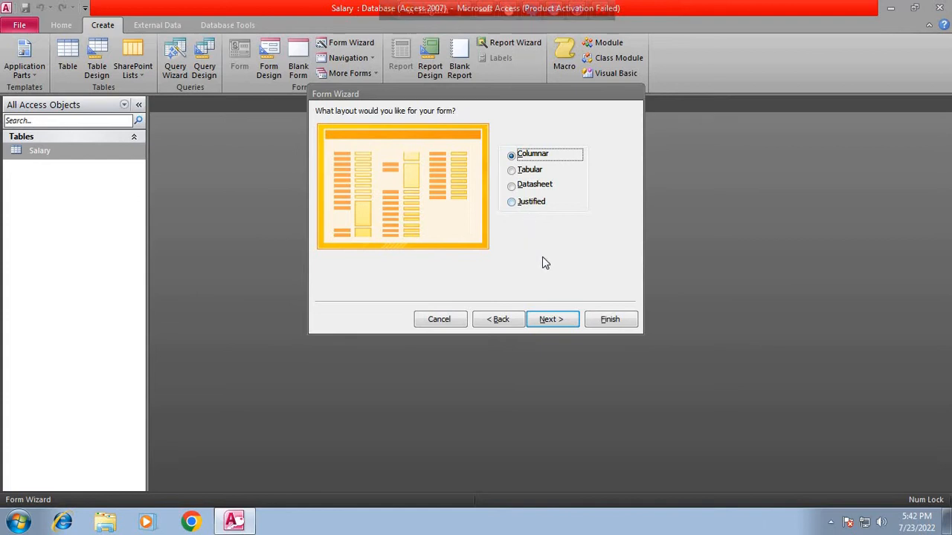
left_click(551, 323)
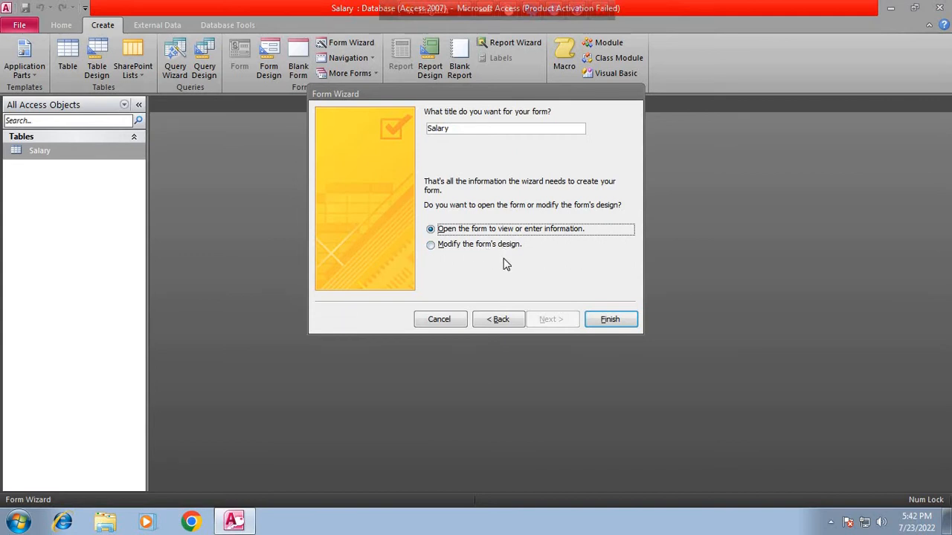
left_click(432, 248)
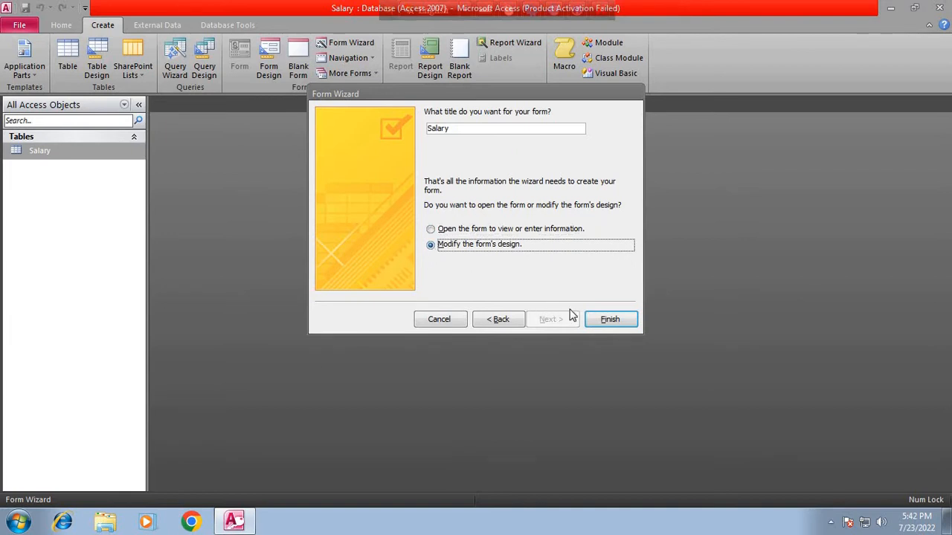
left_click(611, 319)
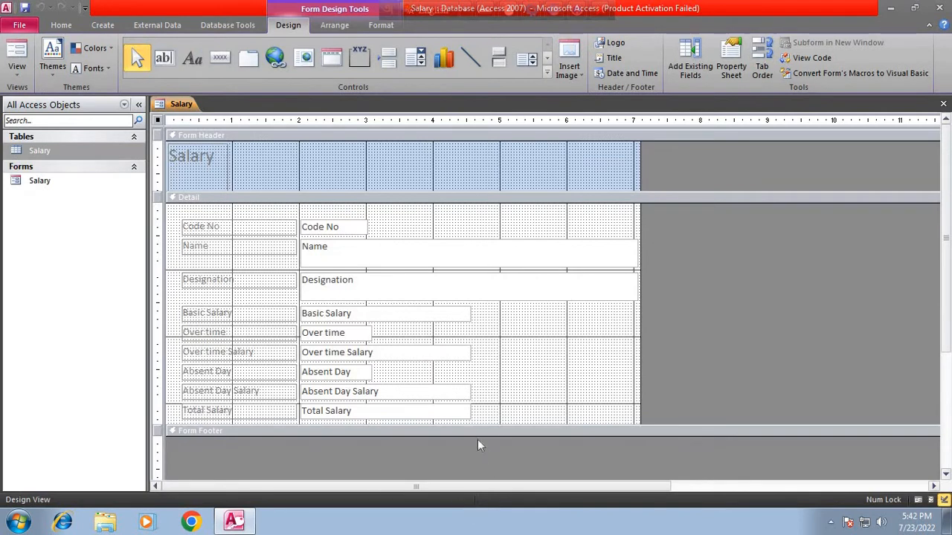
left_click_drag(474, 435, 472, 467)
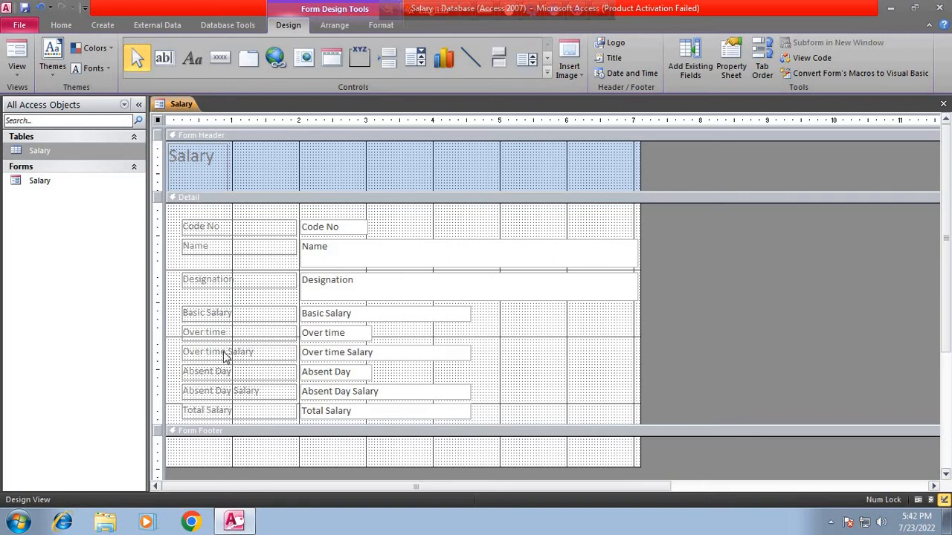
Open the Expression Builder for the Over time Salary text box's control source and replace its contents with an equals sign
left_click(379, 356)
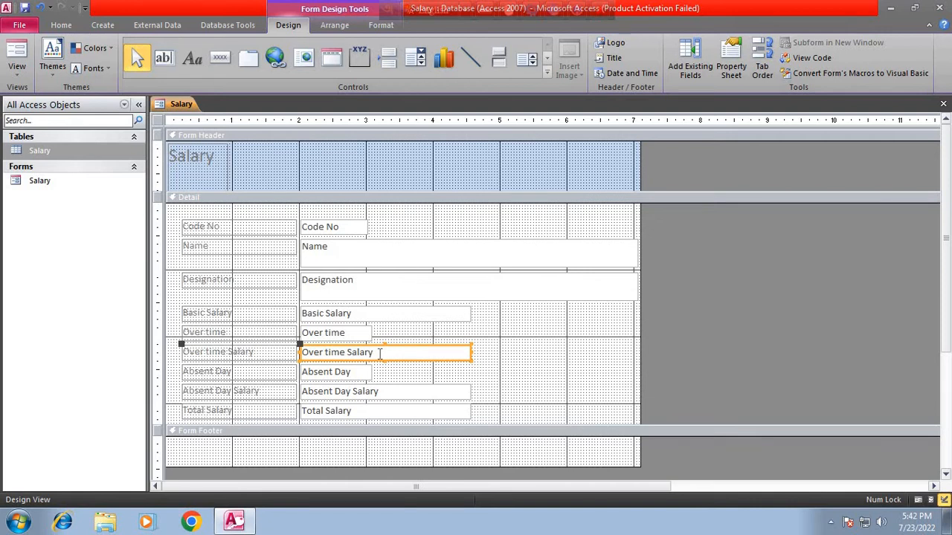
right_click(380, 354)
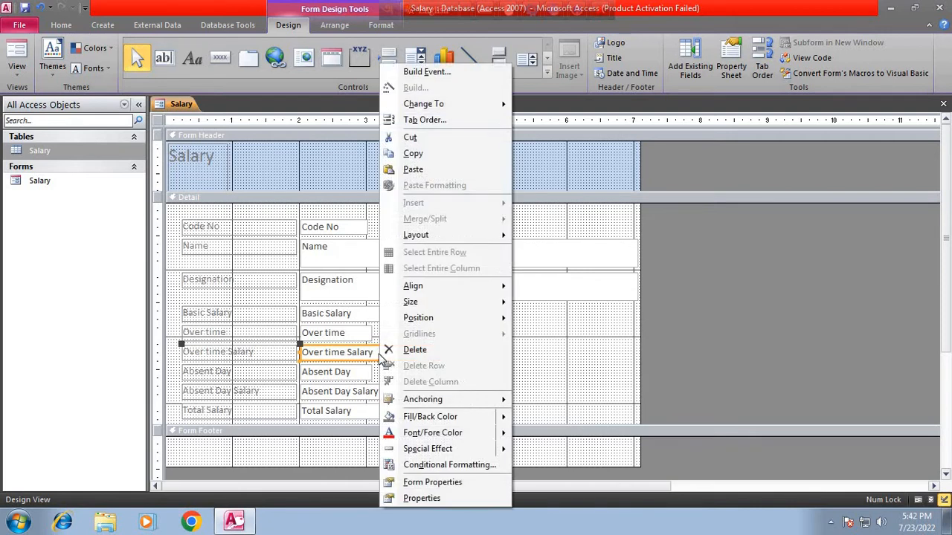
left_click(421, 499)
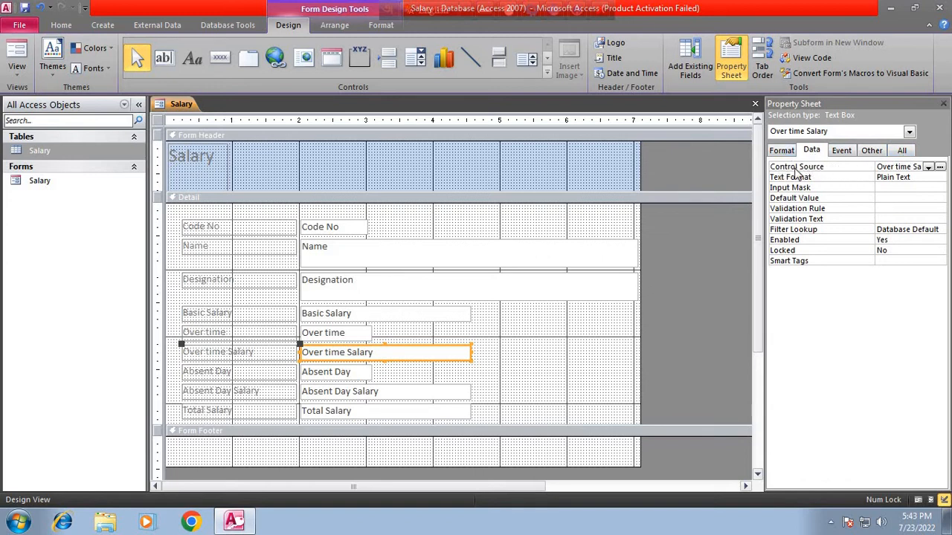
left_click(941, 169)
left_click_drag(480, 83, 651, 124)
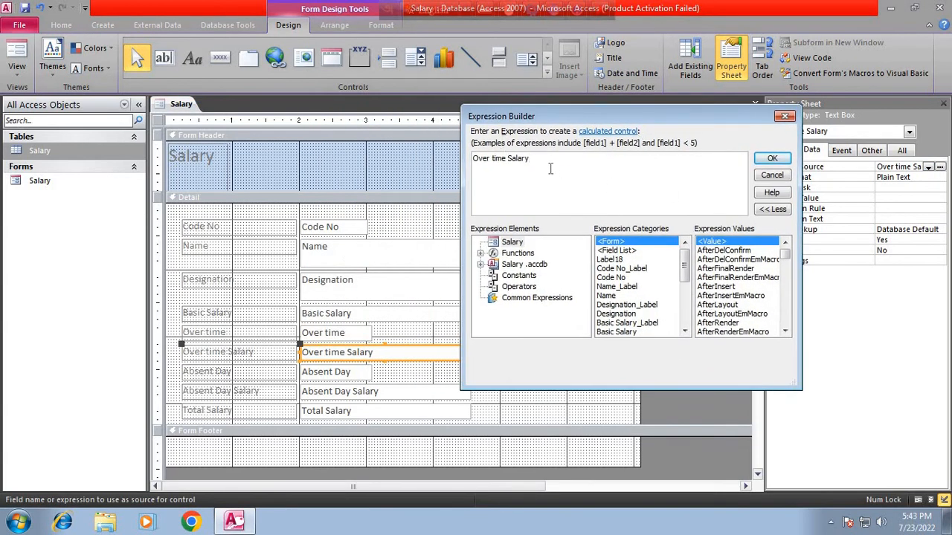
left_click_drag(531, 159, 439, 162)
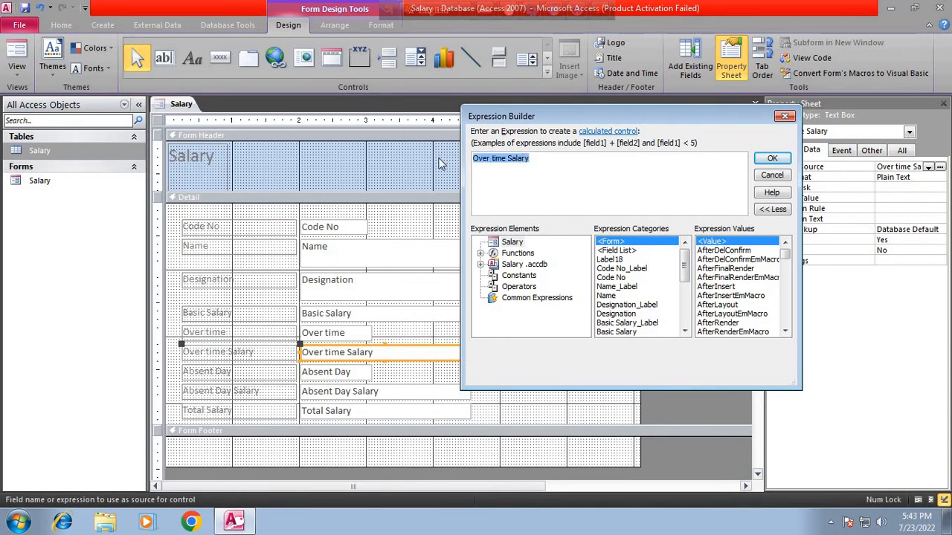
type("=")
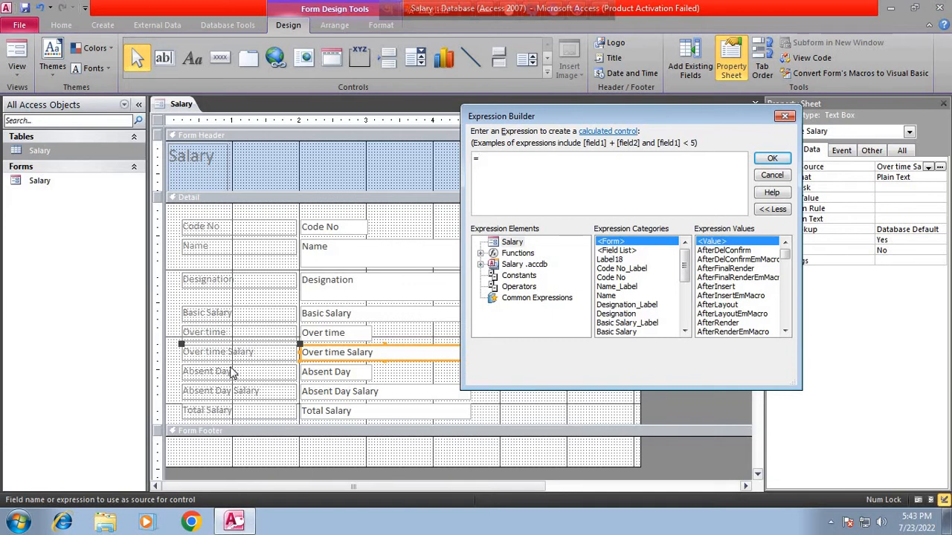
Complete the Over time Salary expression as =[Basic Salary]/208*[Over time], accept it and close the control's properties
left_click(684, 331)
left_click(685, 331)
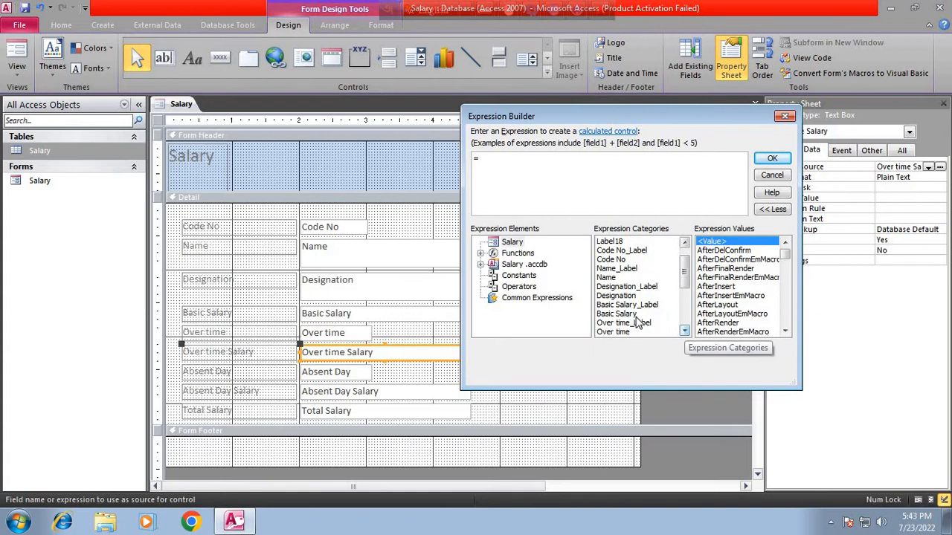
double_click(617, 314)
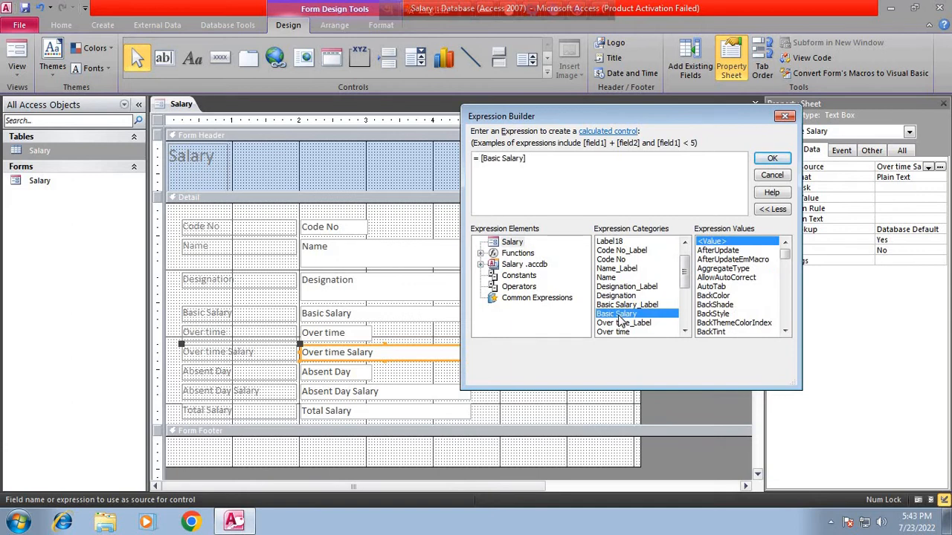
type("/208")
type("*")
left_click(685, 333)
left_click(685, 332)
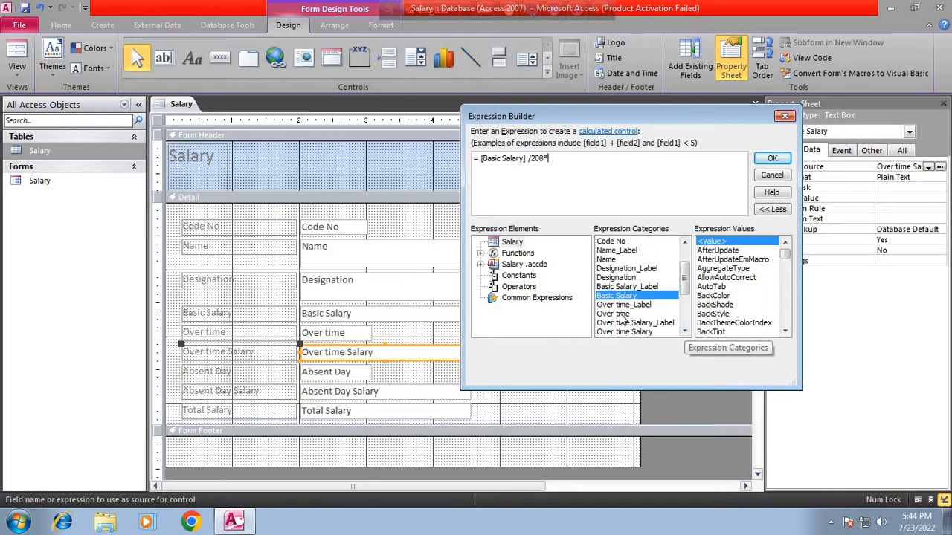
double_click(613, 314)
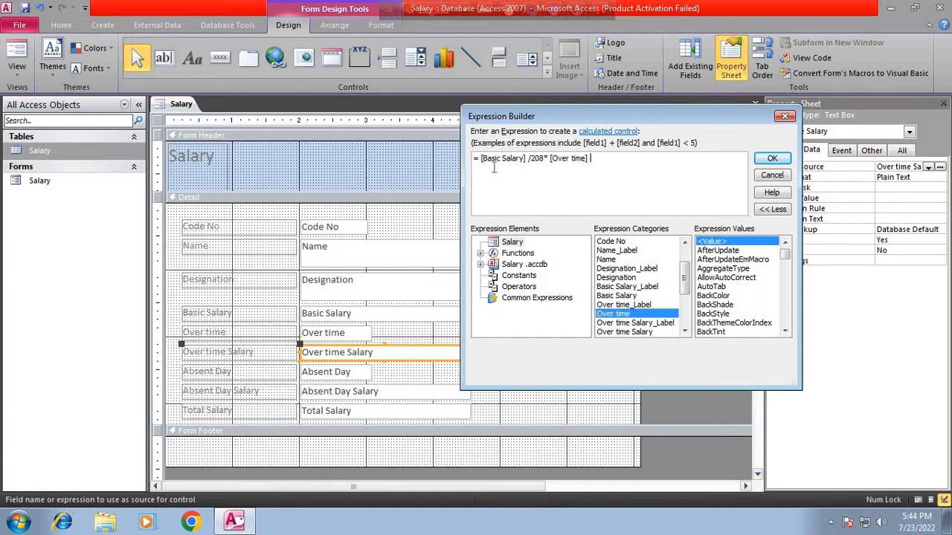
left_click(772, 159)
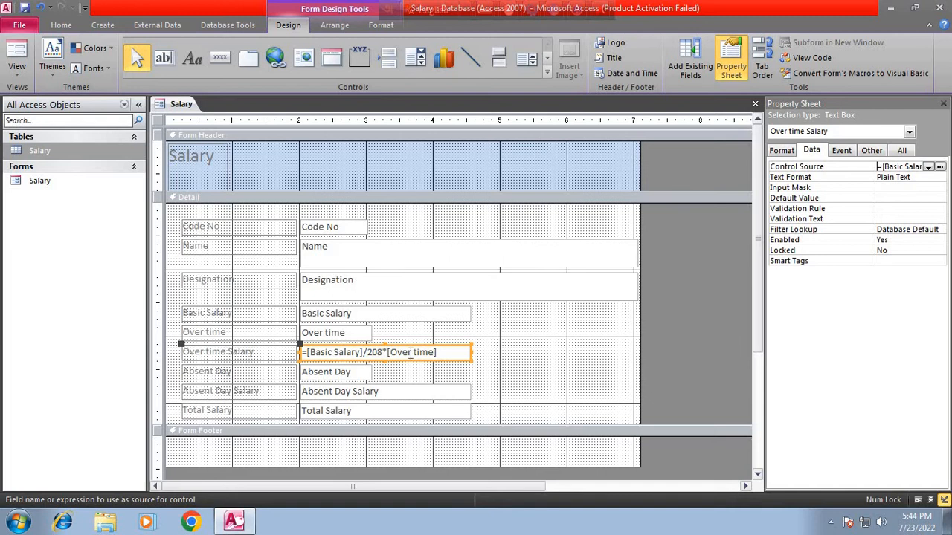
left_click(943, 104)
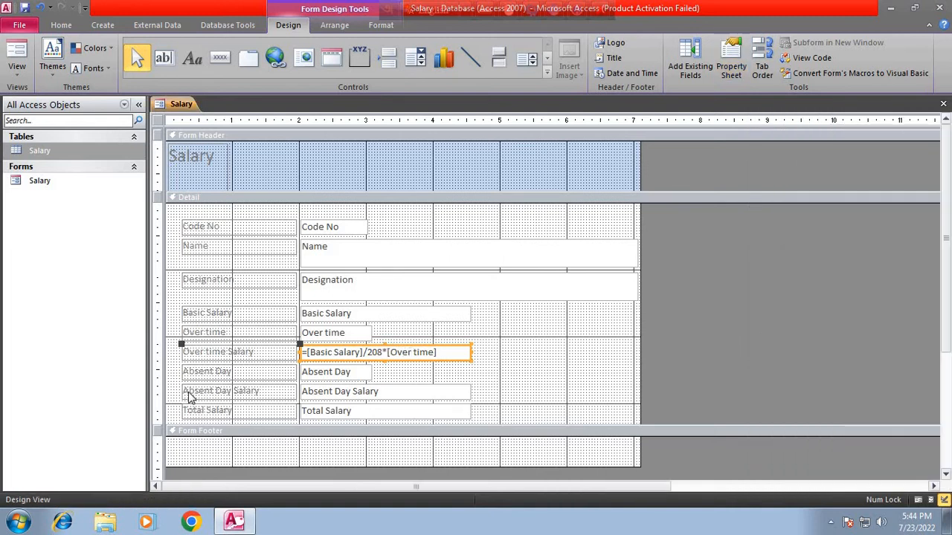
Open the Expression Builder for the Absent Day Salary text box's control source and replace its contents with an equals sign
left_click(402, 394)
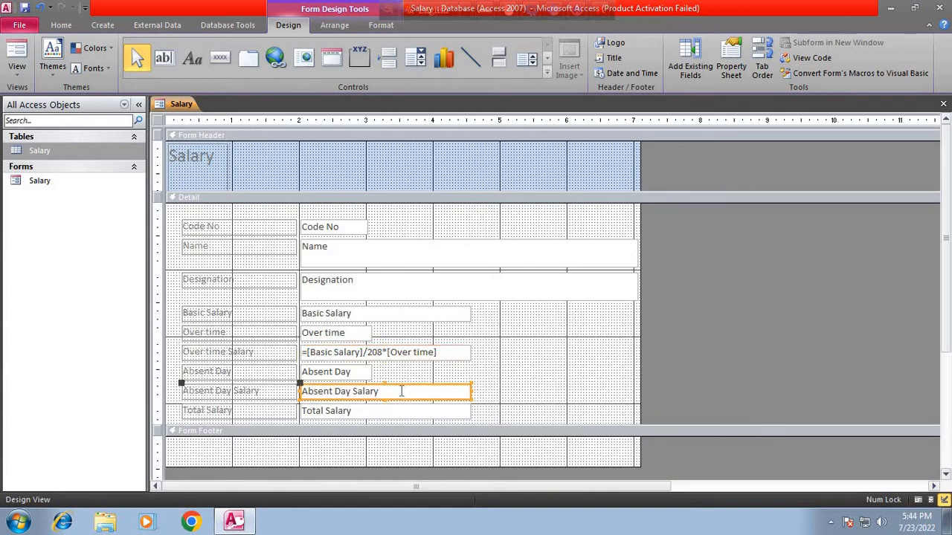
right_click(401, 392)
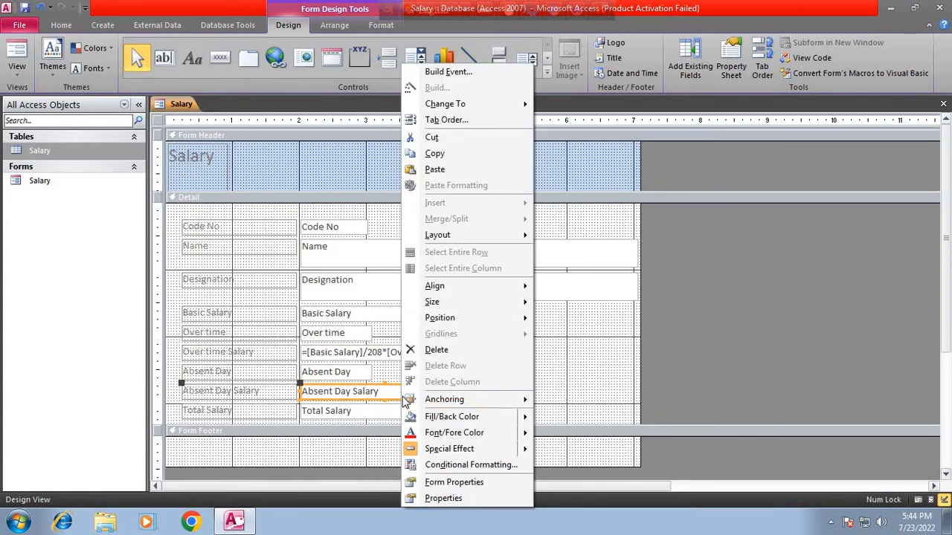
left_click(443, 498)
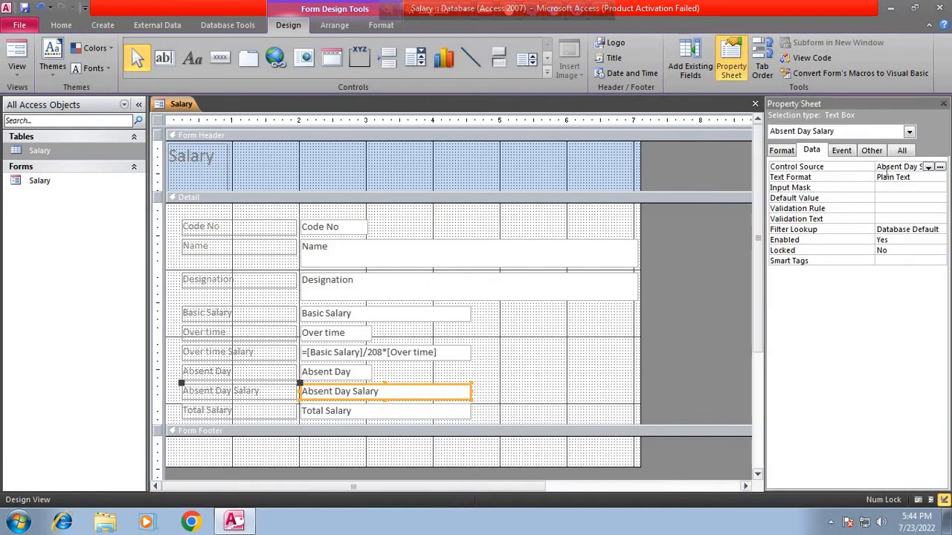
left_click(940, 167)
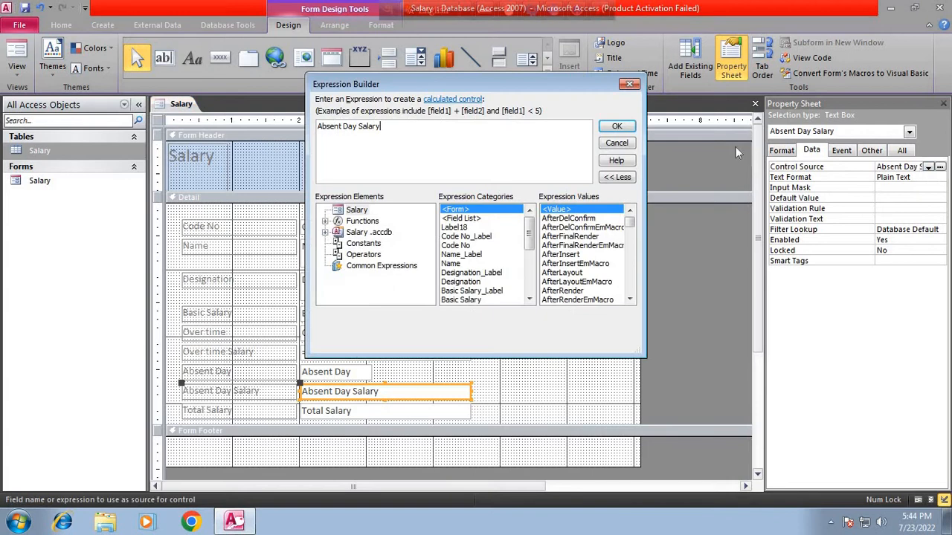
left_click_drag(411, 129, 258, 128)
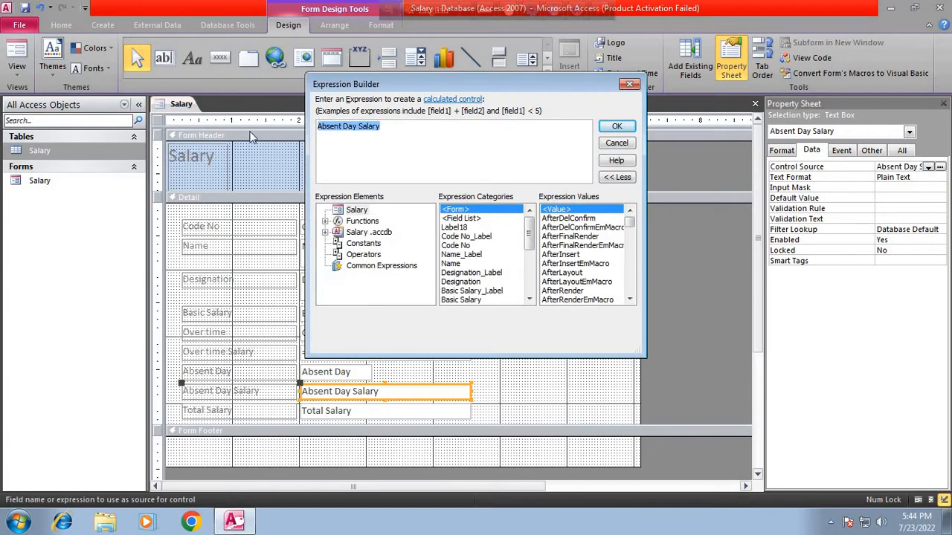
type("=")
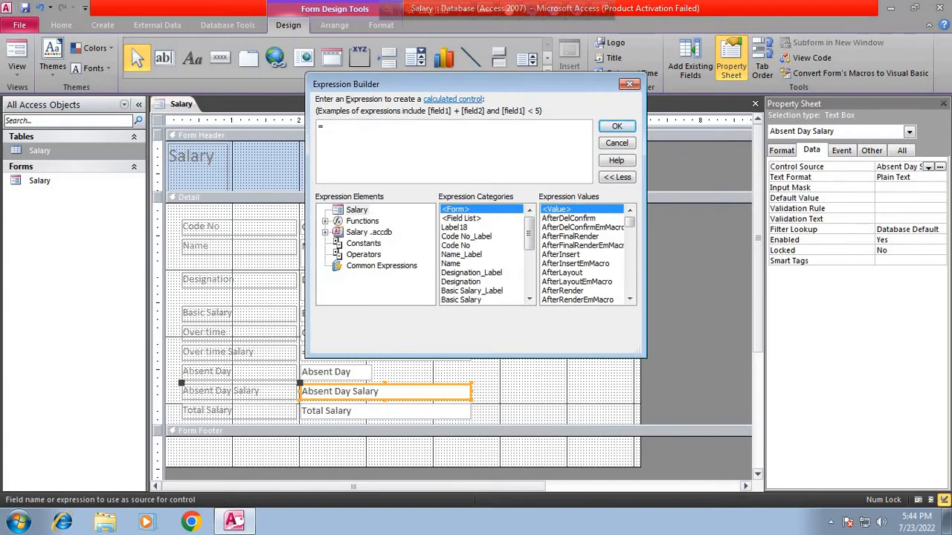
Complete the Absent Day Salary expression as =[Basic Salary]/26*[Absent Day] and accept it
double_click(462, 299)
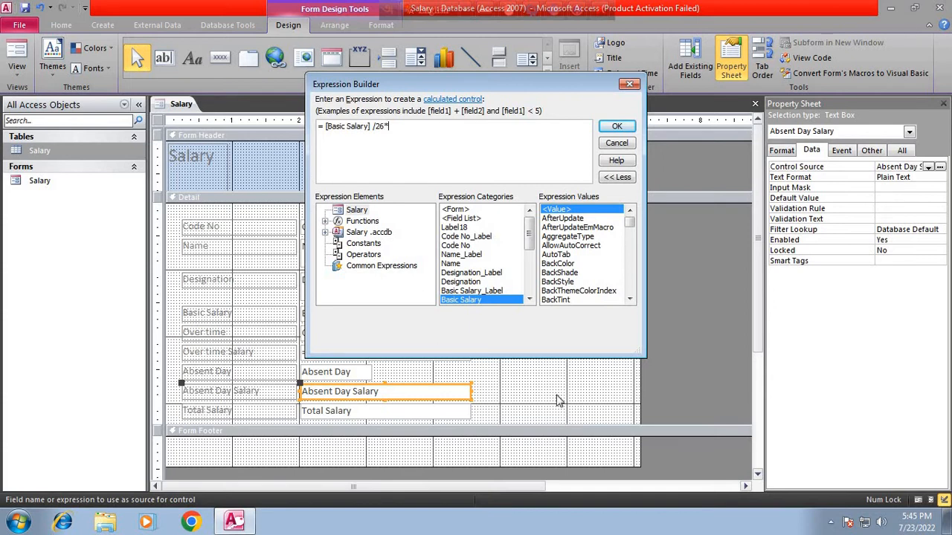
left_click(529, 299)
left_click(528, 299)
left_click(529, 299)
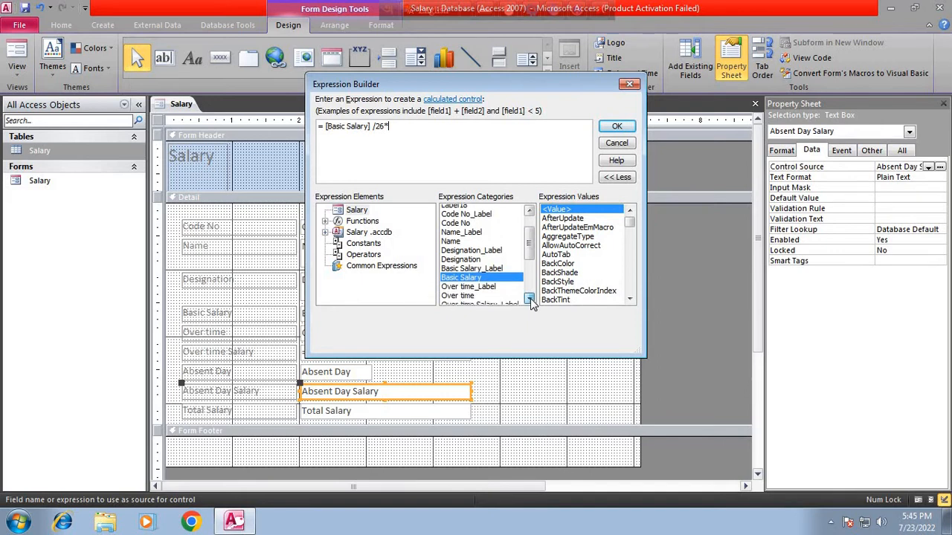
left_click(529, 299)
left_click(528, 299)
left_click(529, 299)
left_click(529, 299)
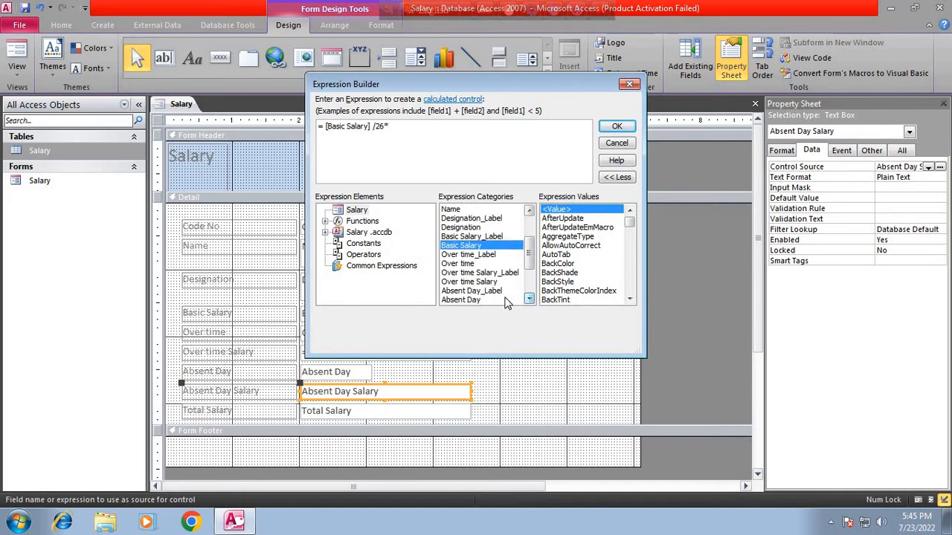
double_click(465, 299)
left_click(616, 127)
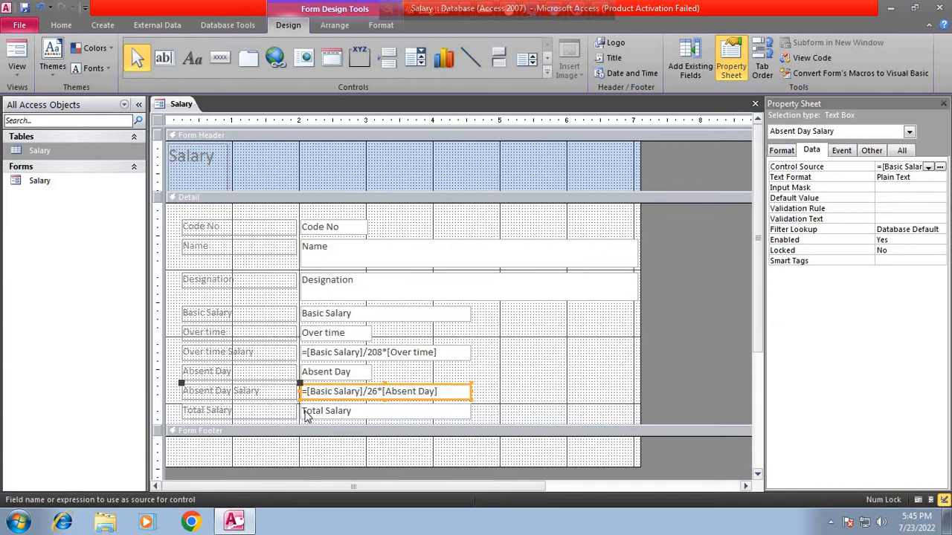
Open the Expression Builder for the Total Salary text box's control source and begin the expression with =[Basic Salary]+[Over time Salary]-
left_click(354, 411)
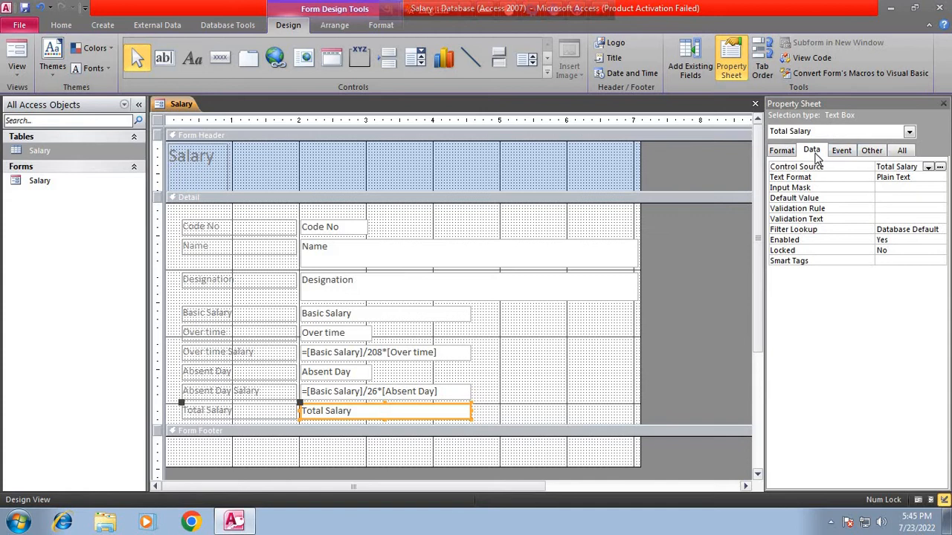
left_click(939, 167)
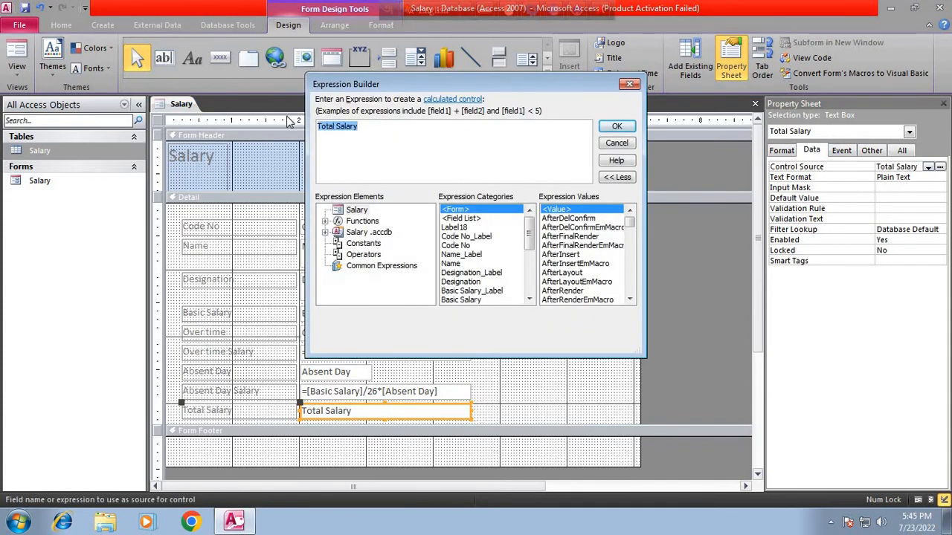
type("=")
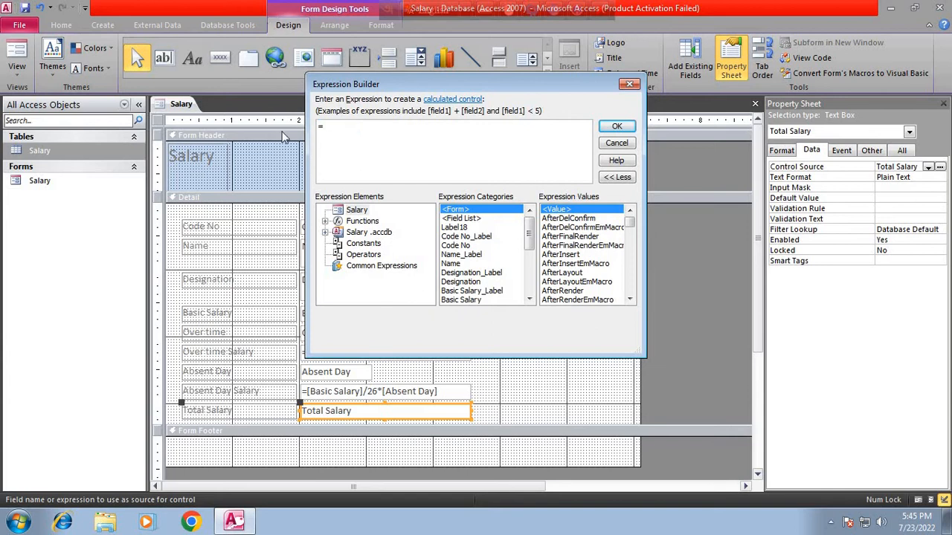
double_click(460, 299)
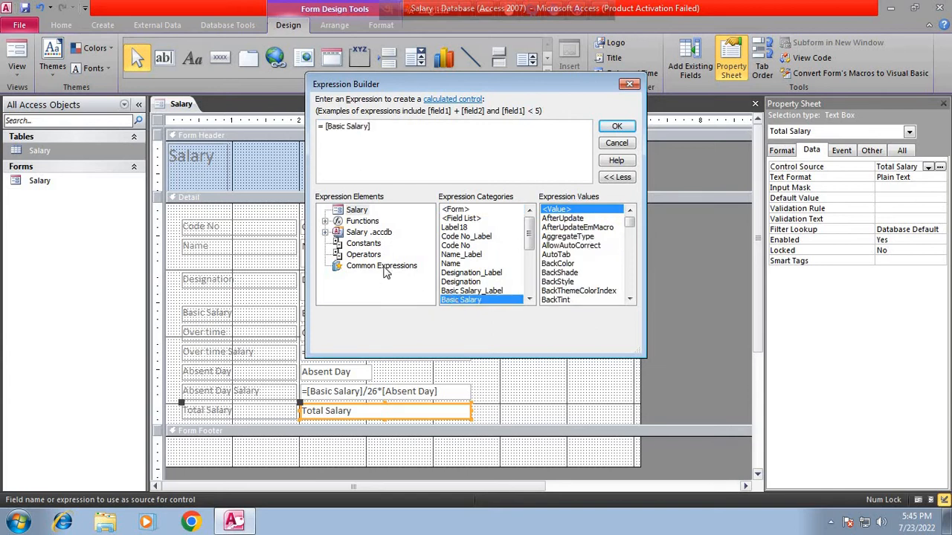
type("+")
left_click(529, 299)
left_click(529, 299)
left_click(529, 299)
left_click(529, 299)
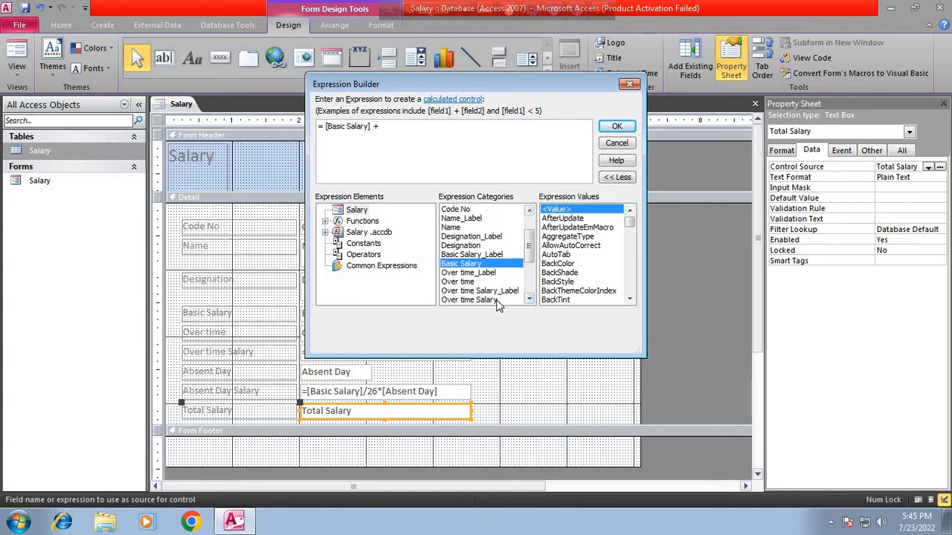
double_click(496, 300)
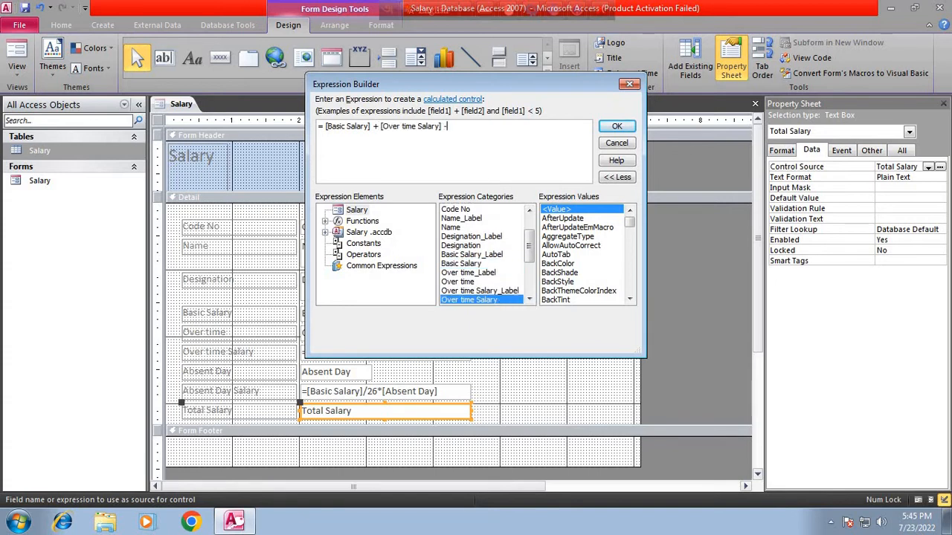
Complete the Total Salary expression as =[Basic Salary]+[Over time Salary]-[Absent Day Salary], accept it and close the control's properties
left_click(528, 299)
left_click(528, 299)
left_click(528, 299)
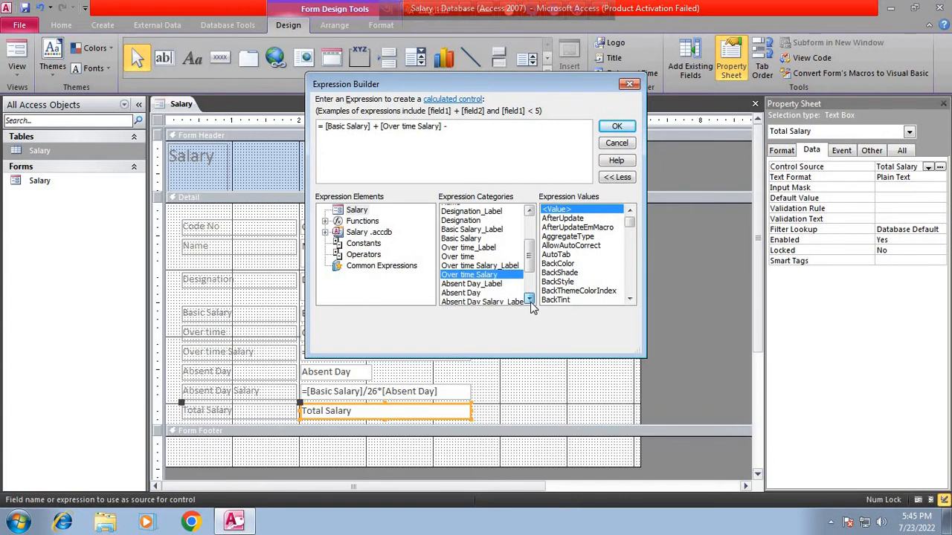
left_click(529, 299)
left_click(529, 299)
left_click(529, 299)
double_click(483, 292)
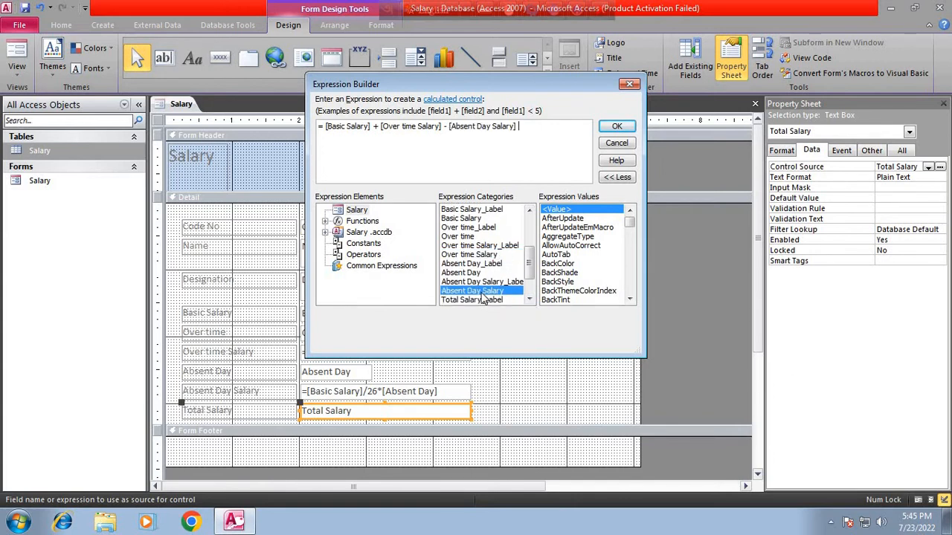
left_click(616, 126)
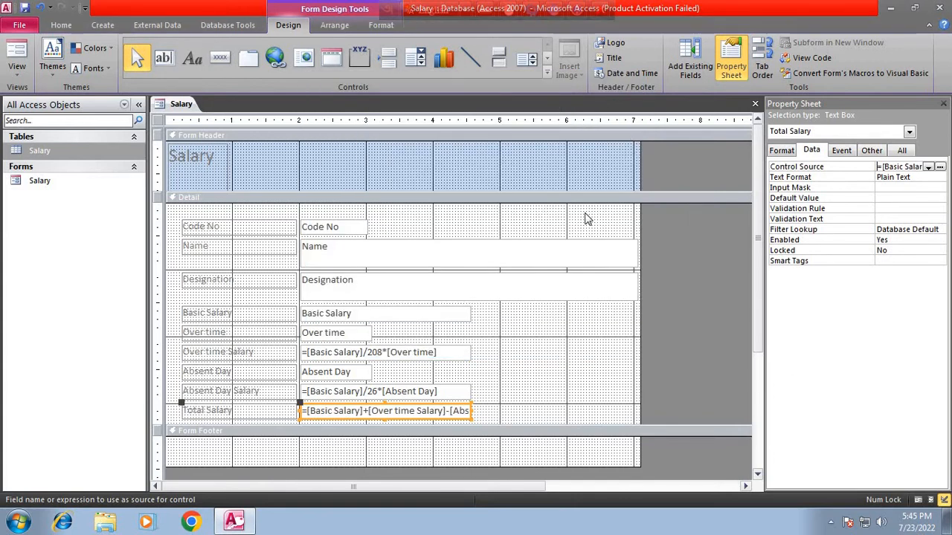
left_click(943, 103)
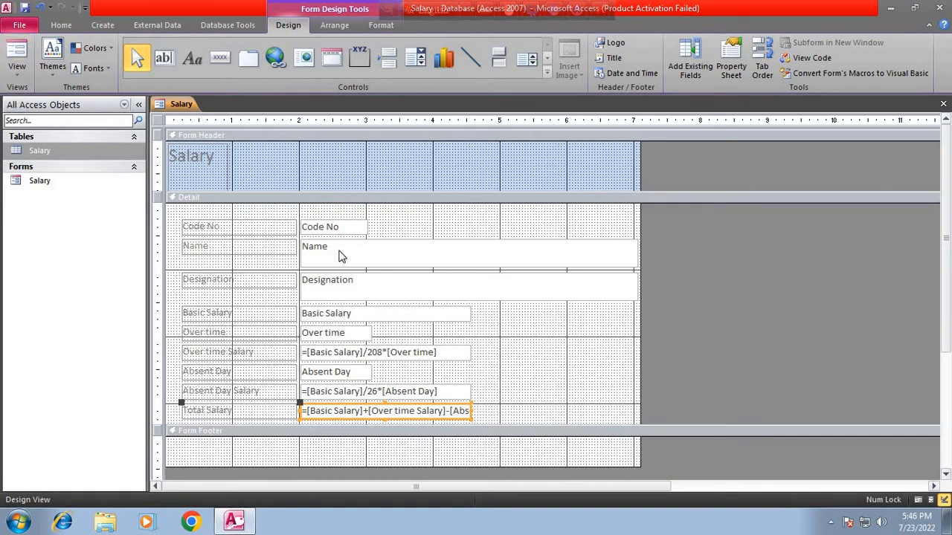
Switch the form to Form View and enter the first employee's name, designation Officer and basic salary 30000
left_click(17, 51)
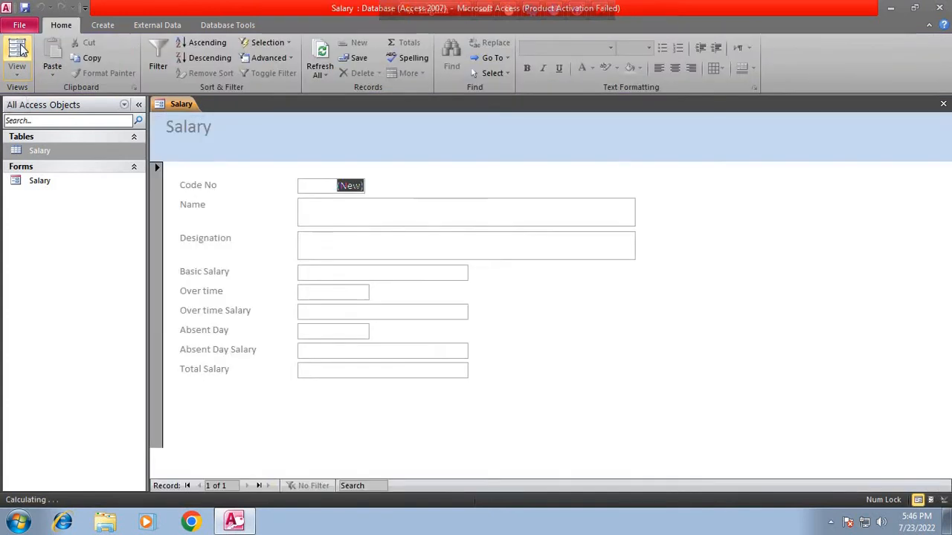
left_click(343, 218)
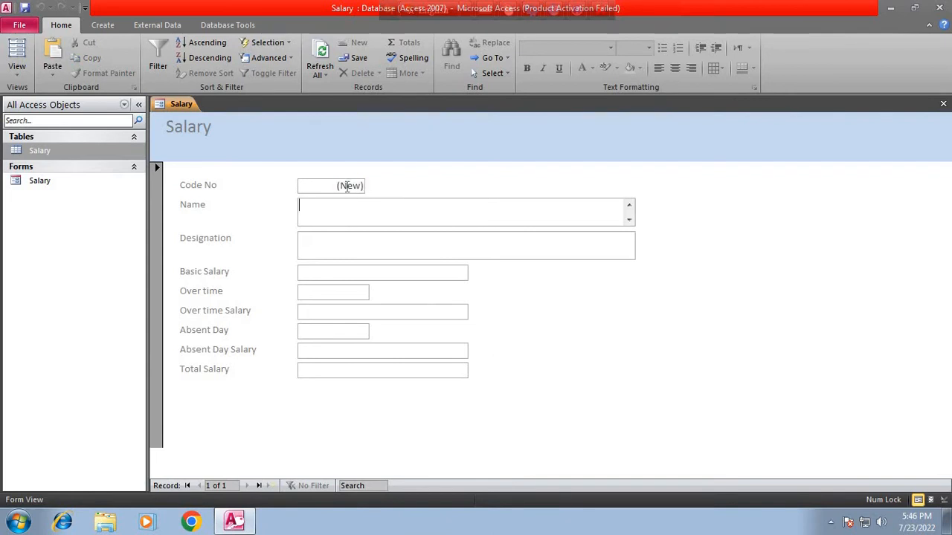
type("Robin")
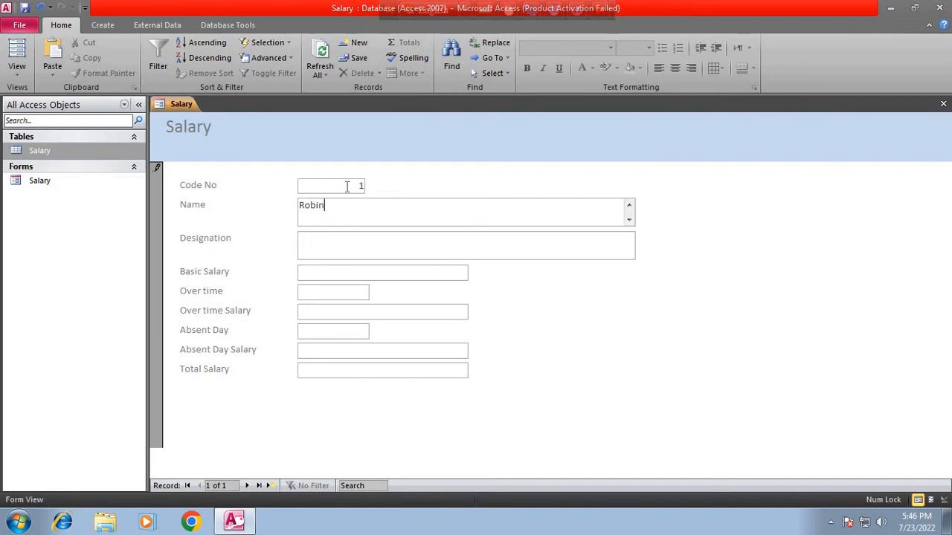
left_click(332, 239)
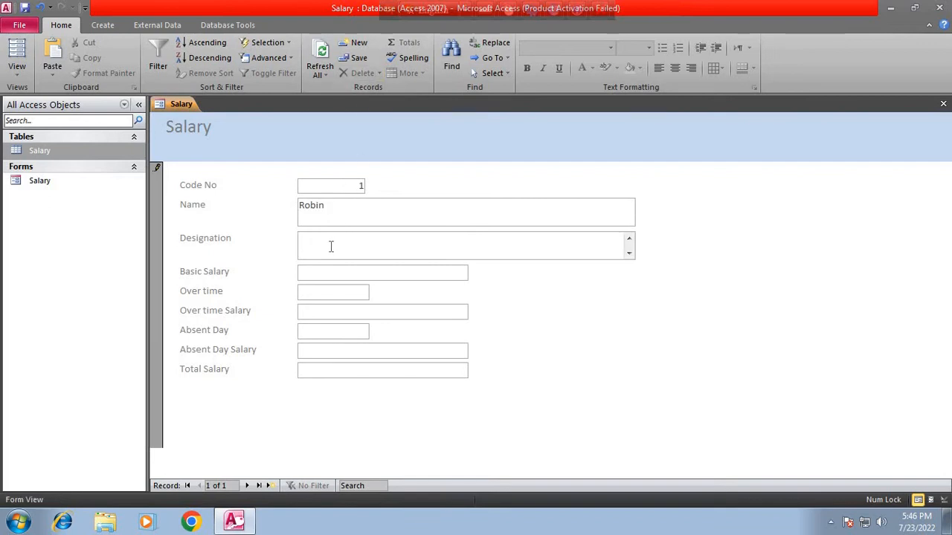
type("Officer")
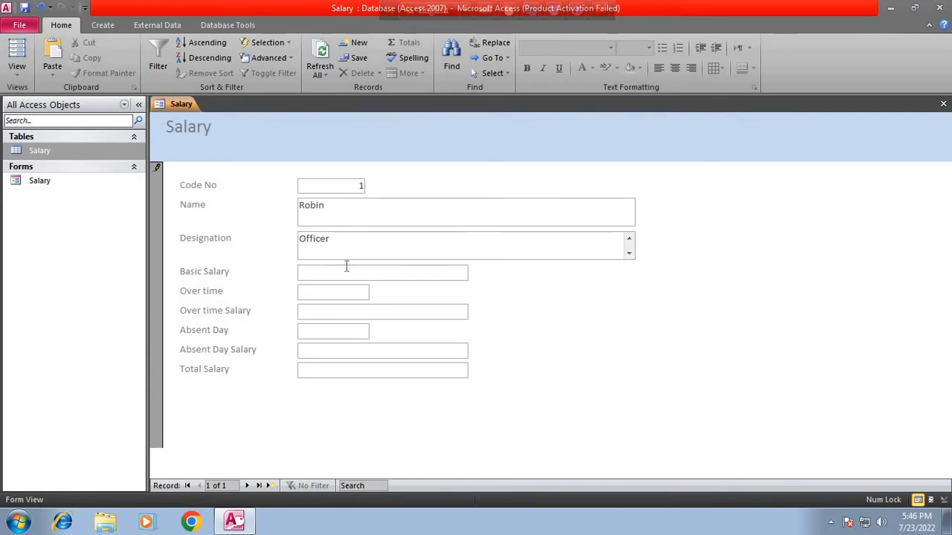
left_click(341, 273)
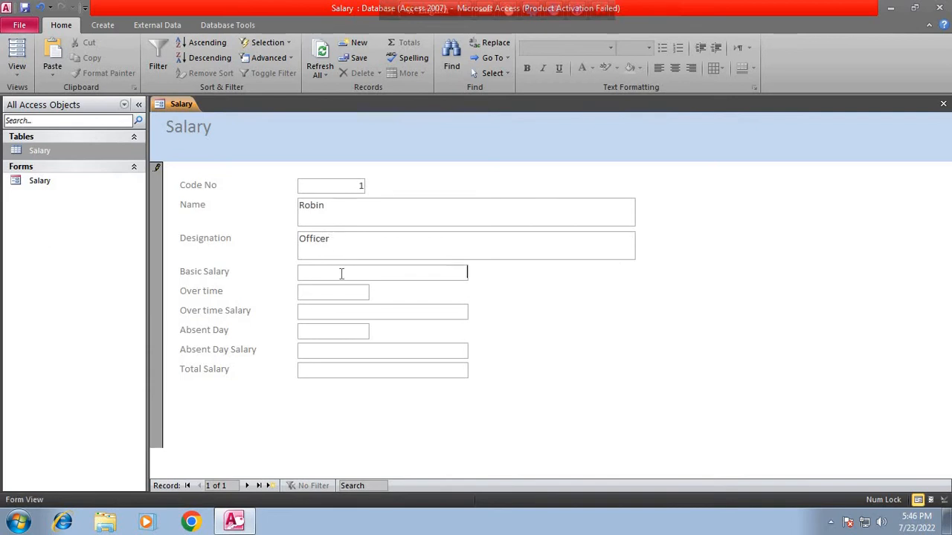
type("30000")
Enter 20 for over time and 8 absent days, check the calculated salary fields and advance to a new record
left_click(326, 297)
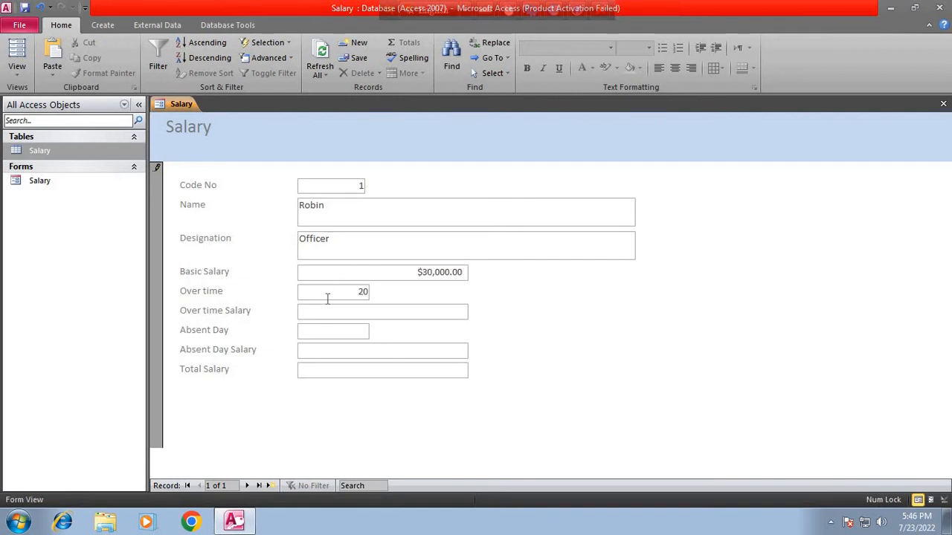
left_click(347, 315)
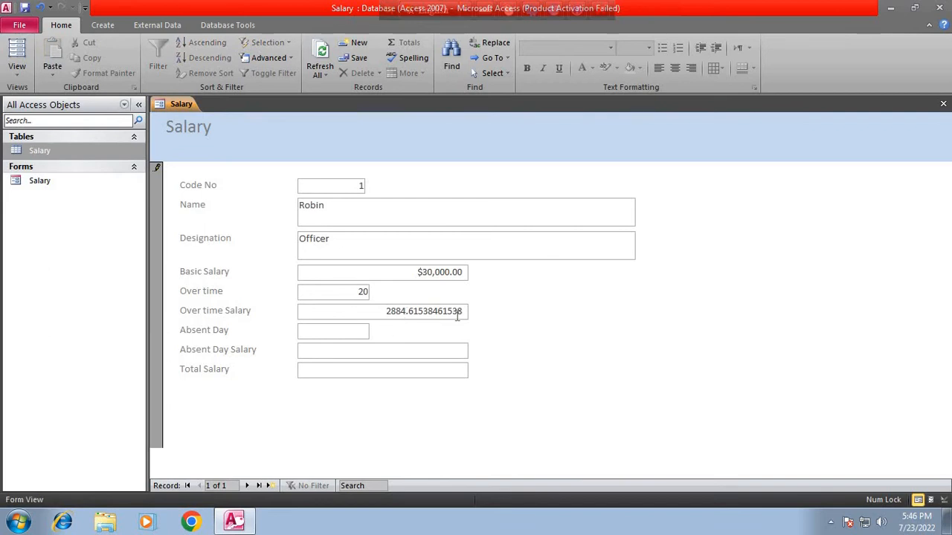
left_click(346, 328)
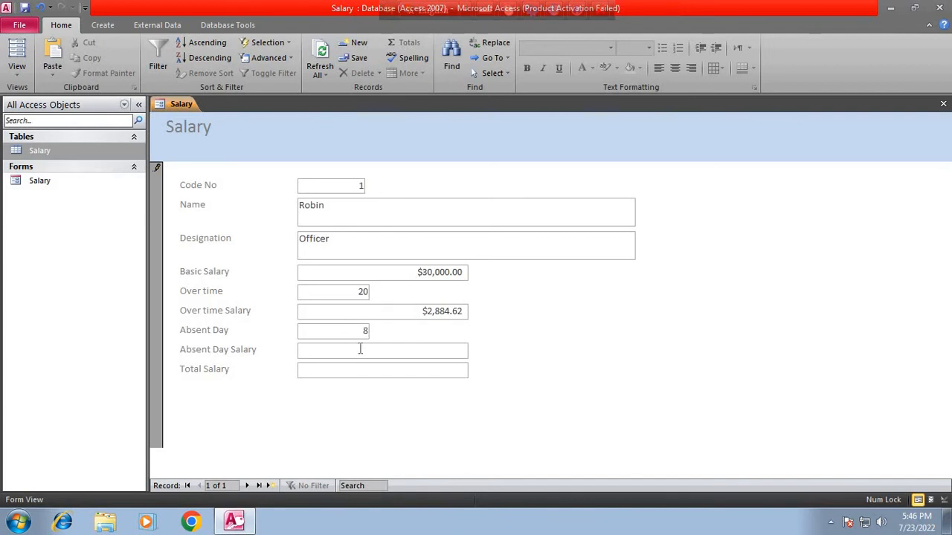
left_click(360, 349)
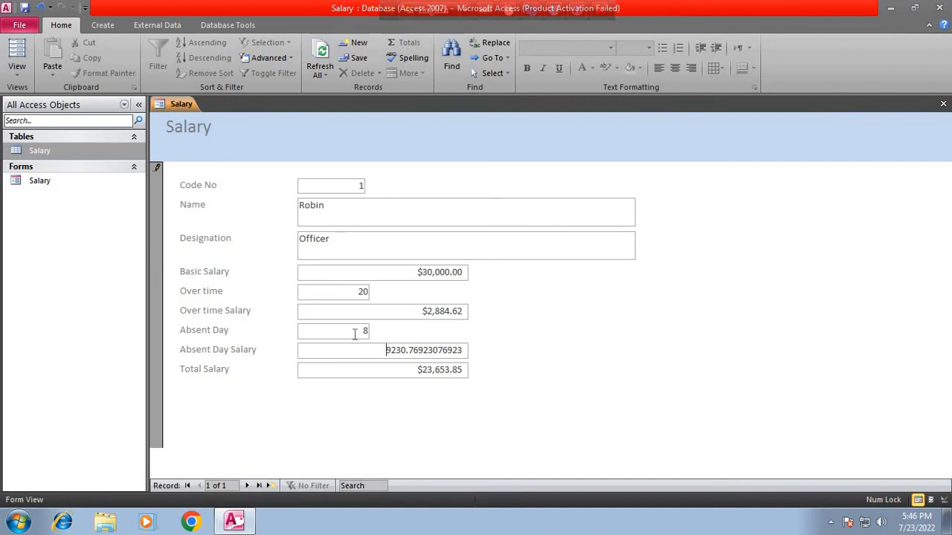
left_click(466, 368)
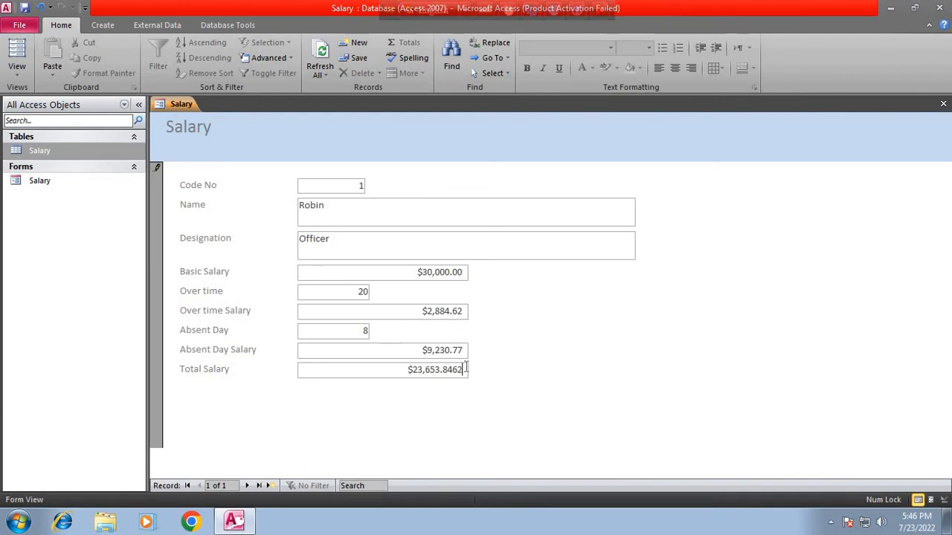
key("Tab")
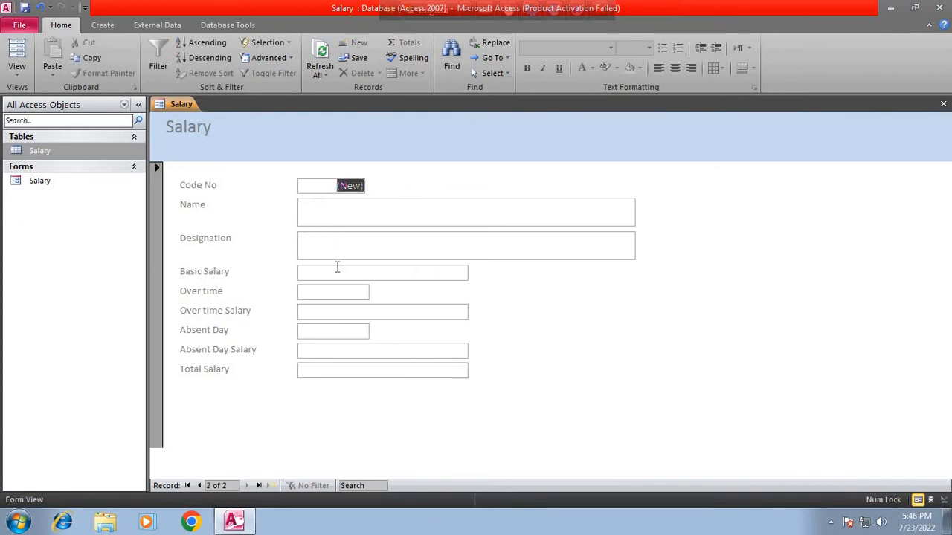
Enter the second employee's name, designation Teacher and basic salary 40000
left_click(318, 214)
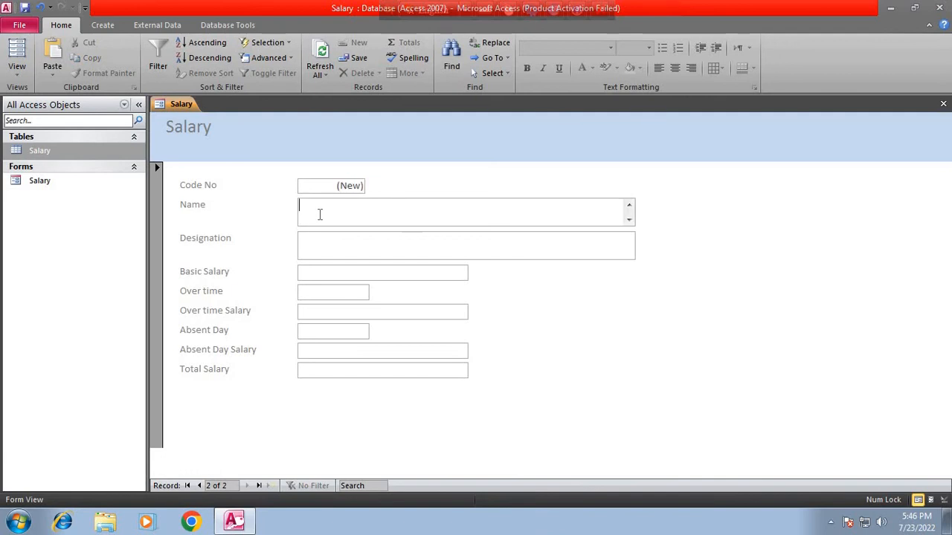
type("R")
type("ahid")
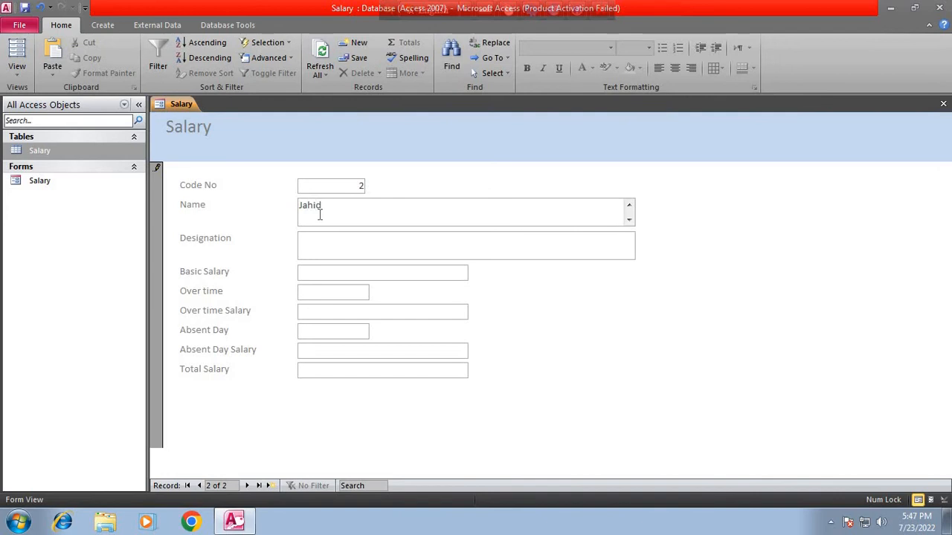
left_click(350, 238)
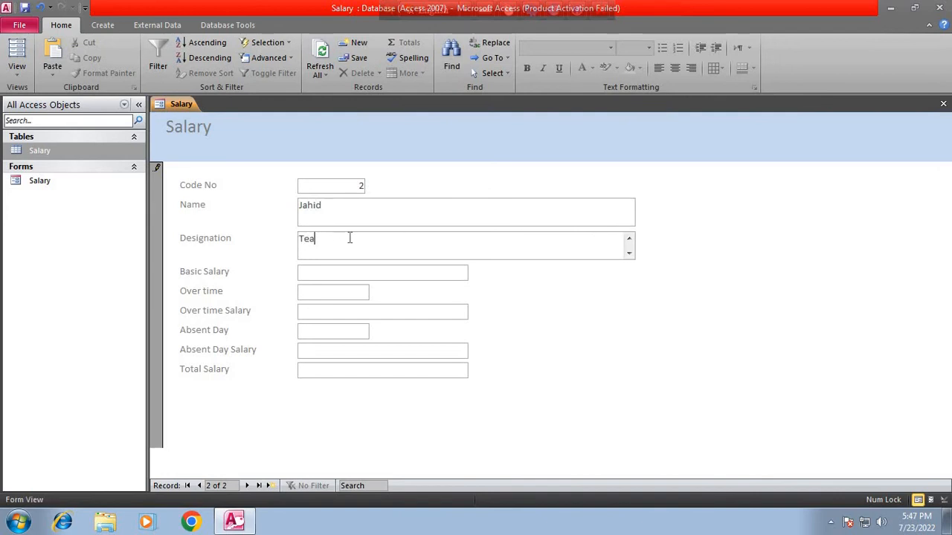
type("Teacher")
left_click(338, 270)
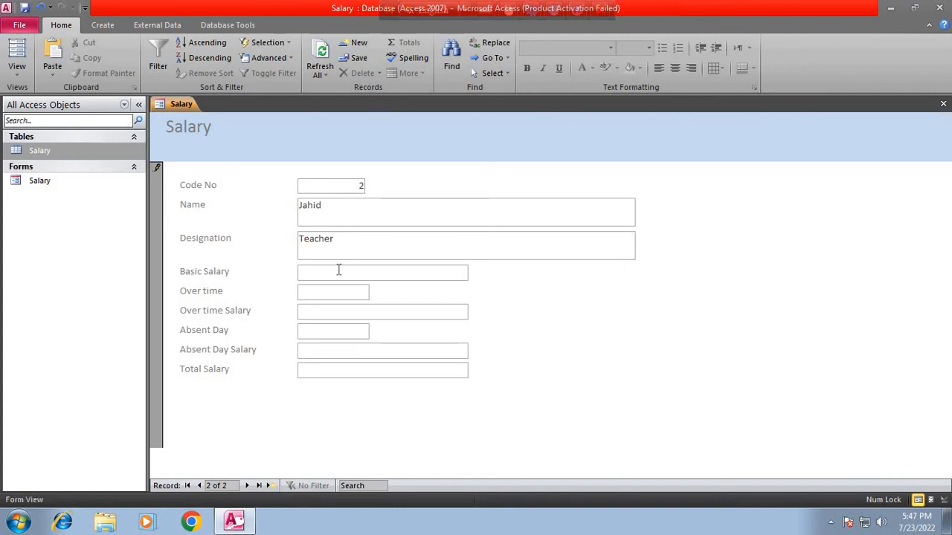
type("40000")
Enter 0 for over time and 2 absent days in the second record, check the calculated fields and advance to a new record
left_click(329, 291)
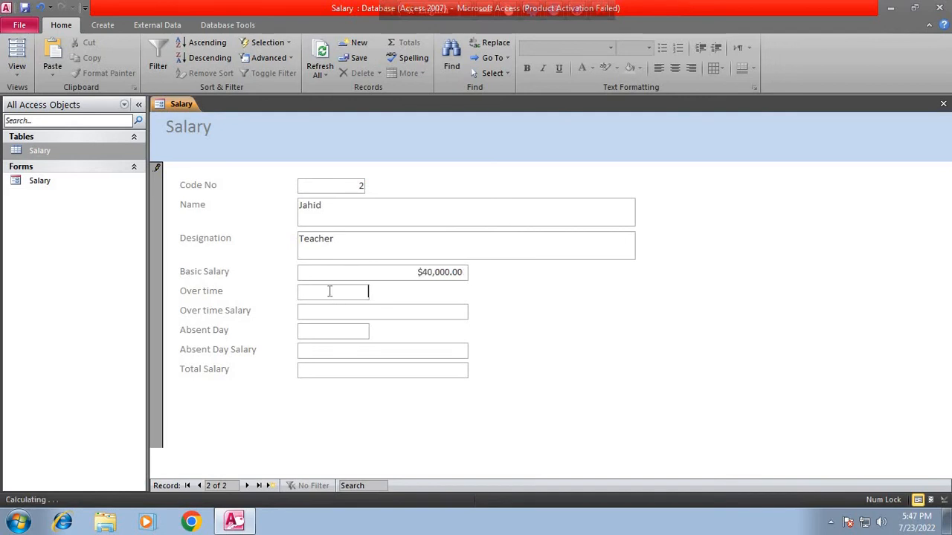
type("0")
left_click(327, 308)
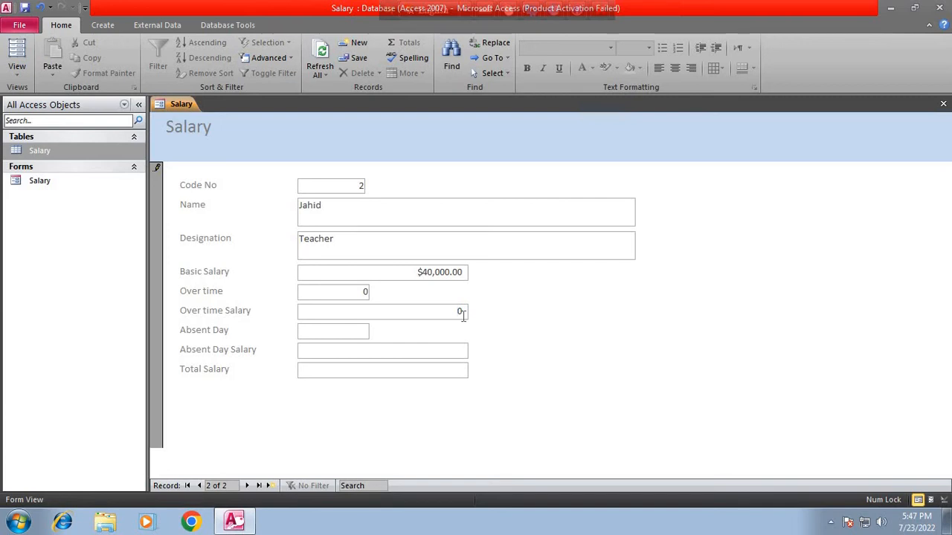
left_click(340, 332)
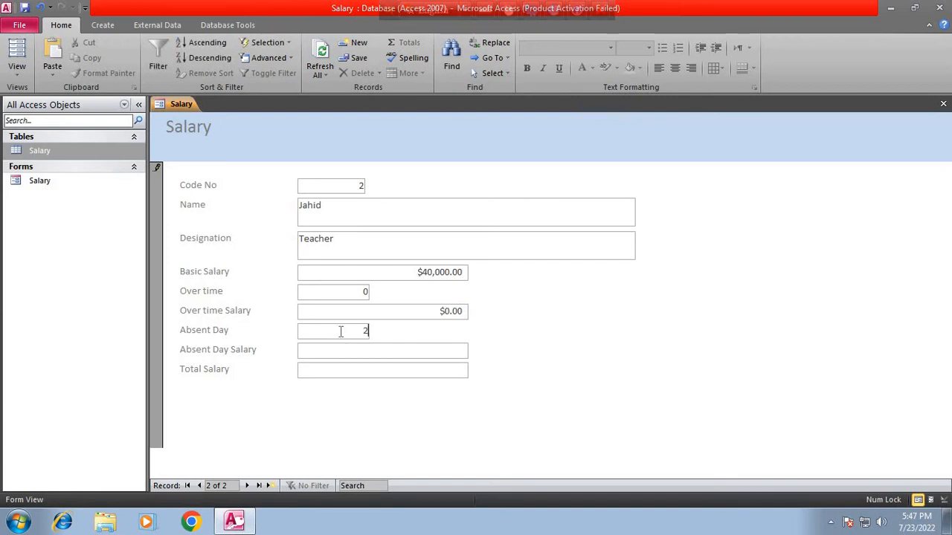
left_click(346, 351)
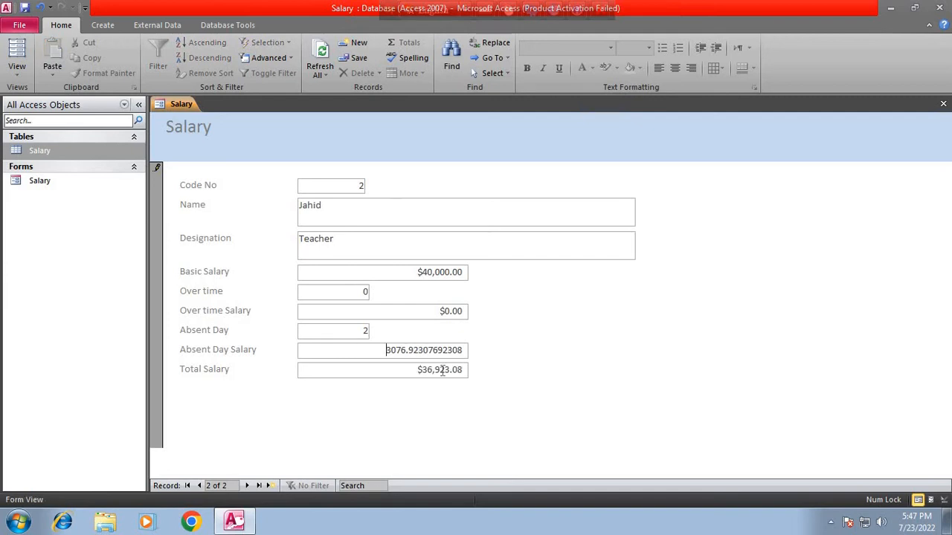
left_click(467, 369)
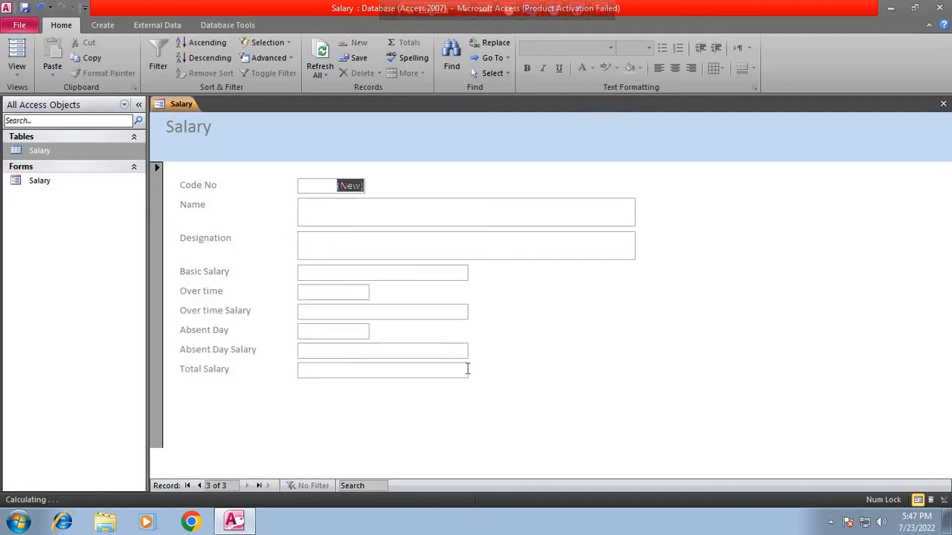
key("Tab")
Enter the third employee's name, designation Admin Officer and basic salary 500000 in the new record
key("Tab")
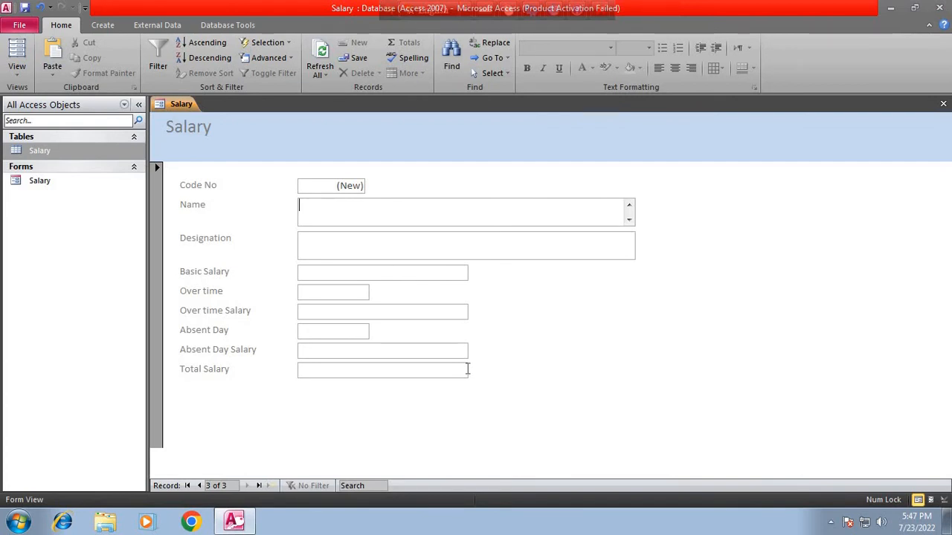
type("Miza")
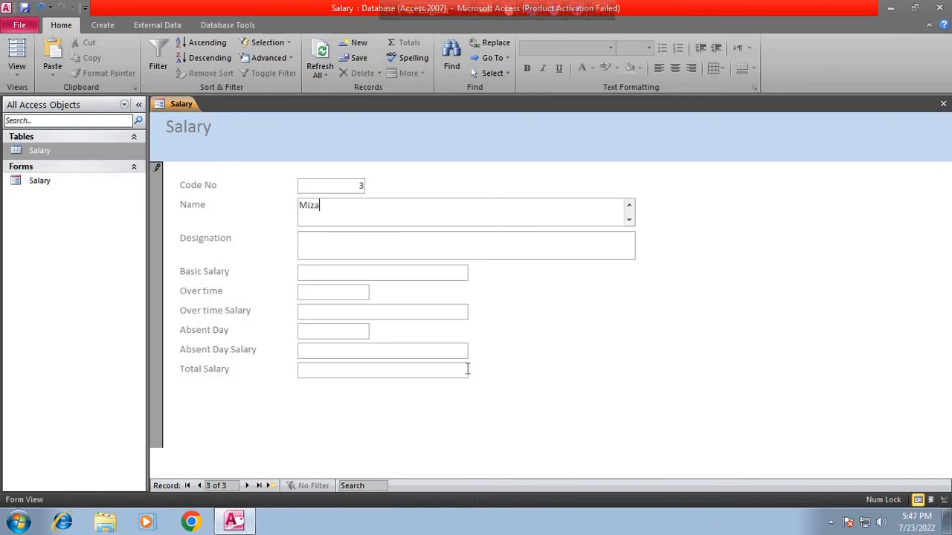
type("n")
left_click(336, 250)
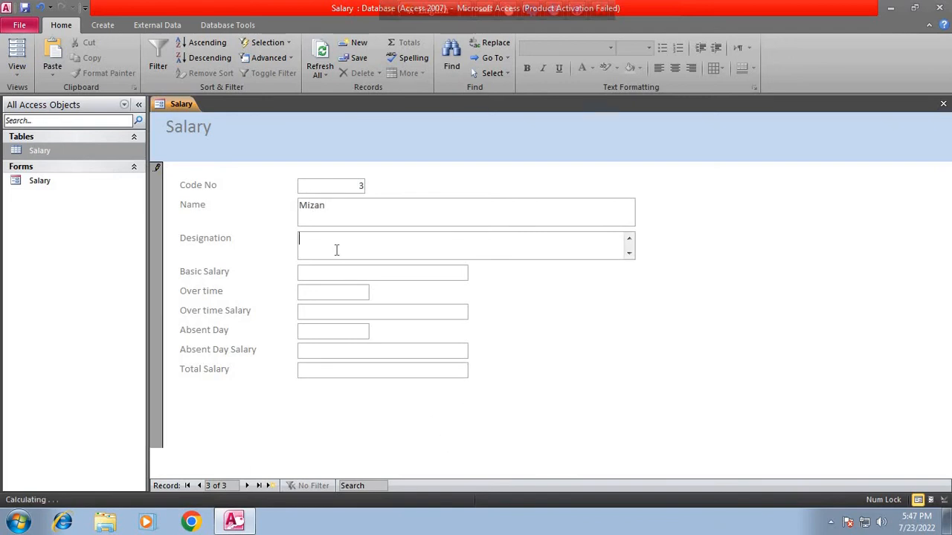
type("ADmin Offi")
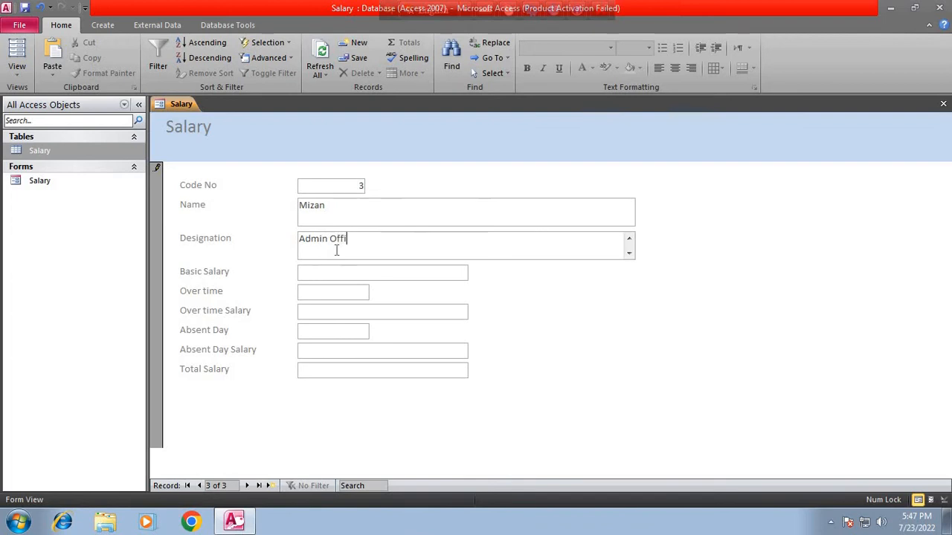
type("c")
type("cer")
left_click(355, 239)
key("BackSpace")
left_click(345, 271)
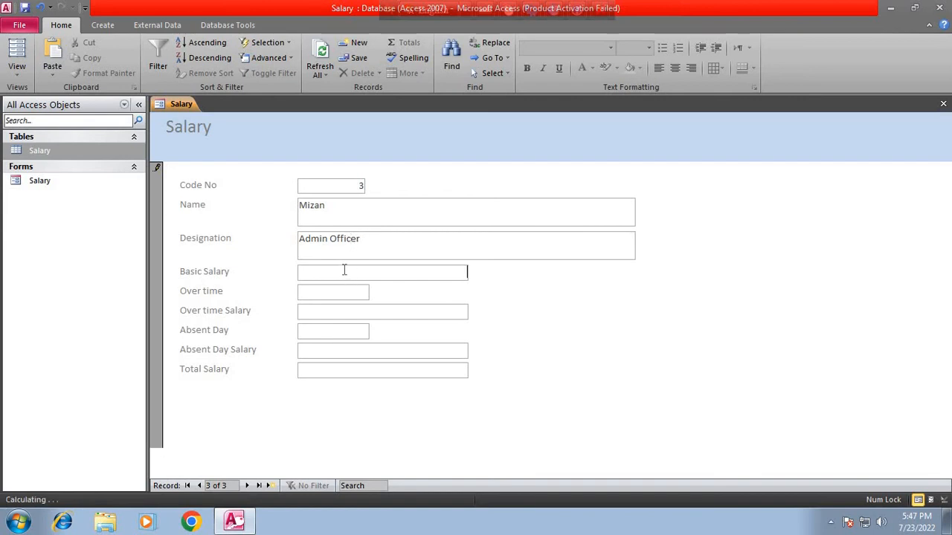
type("500000")
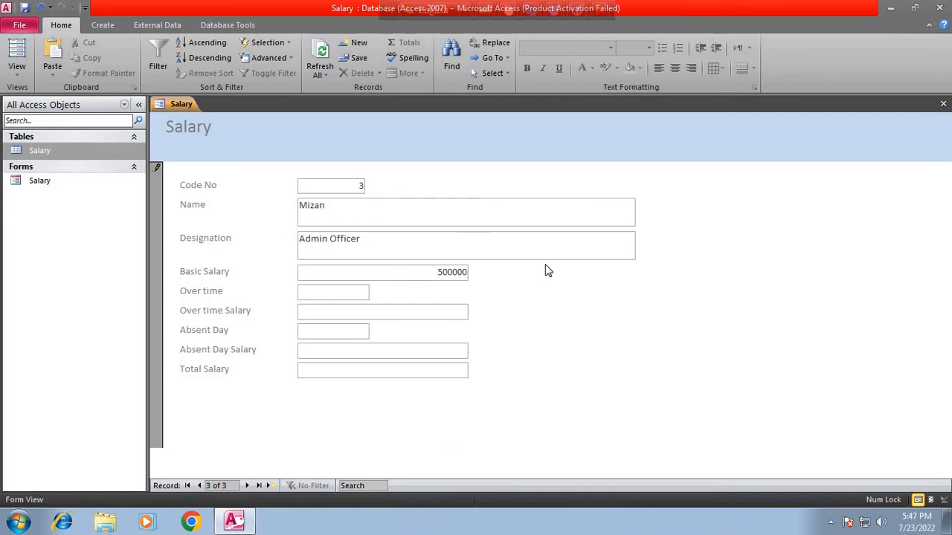
Enter 15 for over time and 0 absent days in the third record, calculate its salary fields and save it
left_click(327, 292)
type("15")
left_click(330, 308)
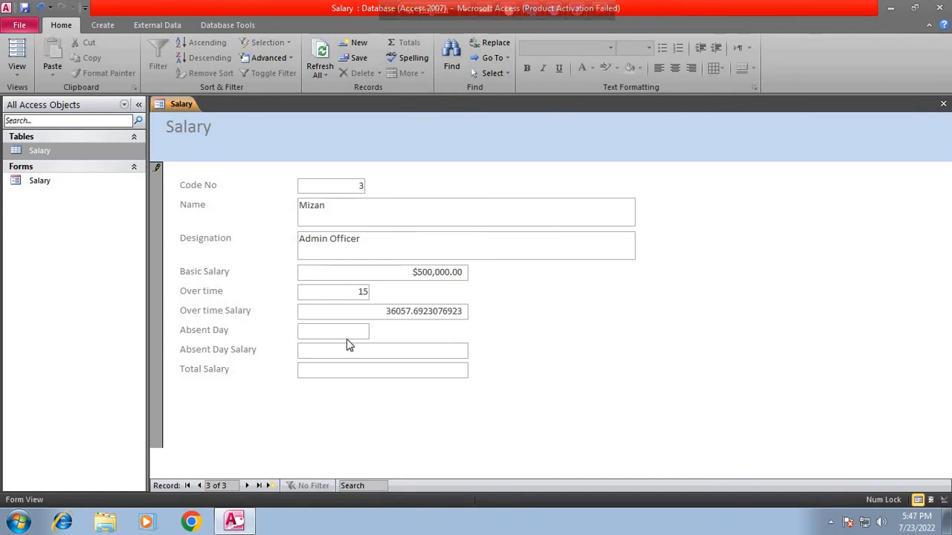
left_click(344, 330)
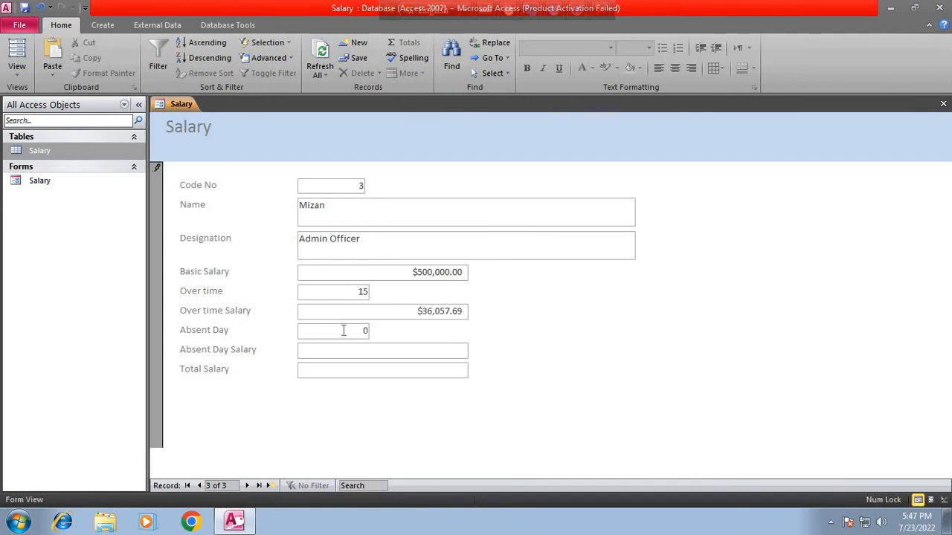
left_click(350, 351)
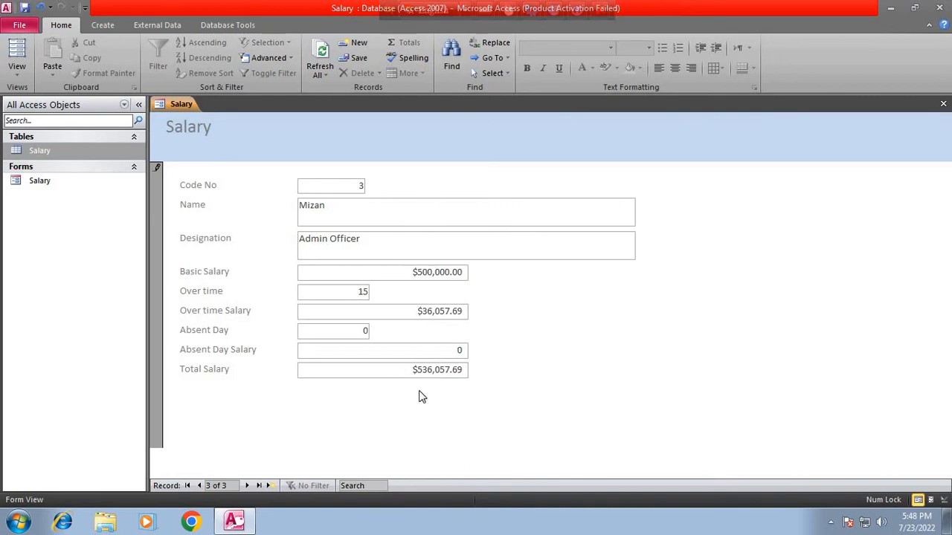
left_click(24, 8)
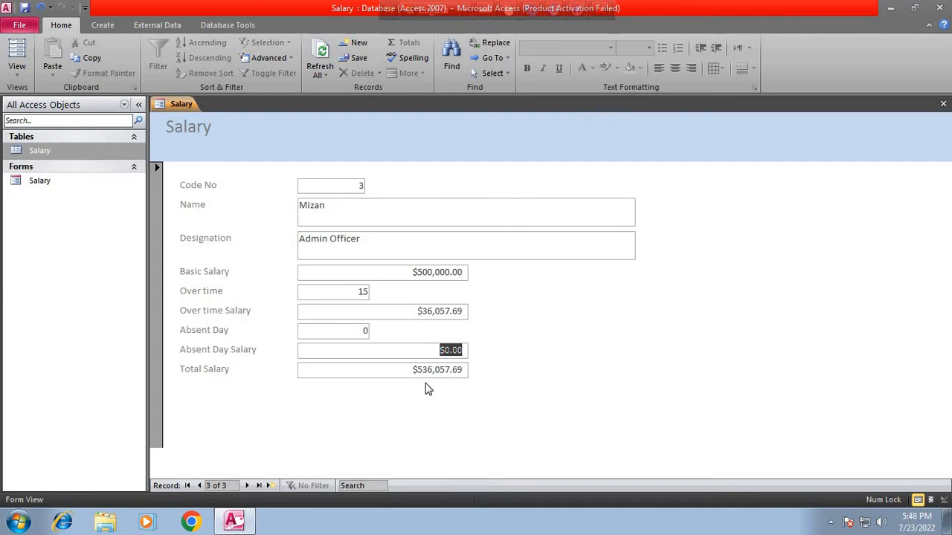
Go back to the first record and review the salary records one by one through the third
left_click(187, 488)
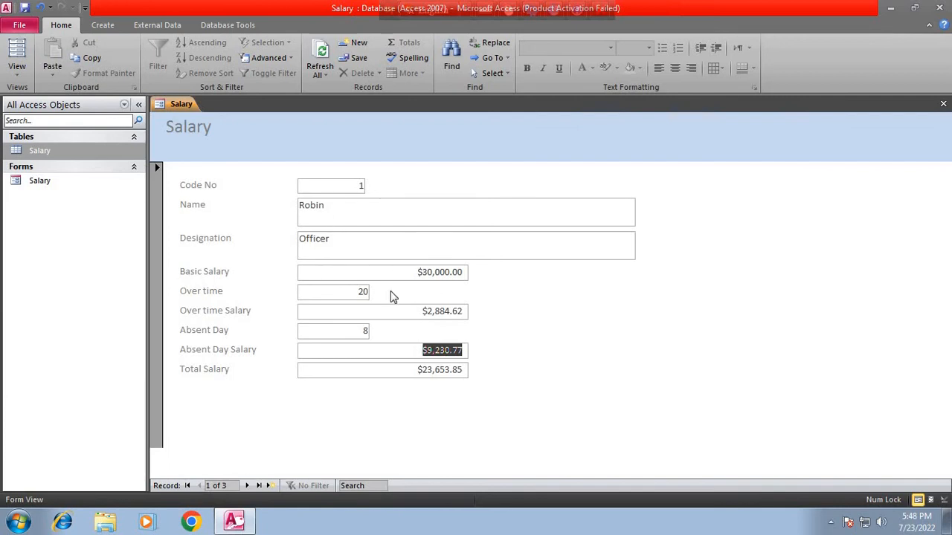
left_click(247, 487)
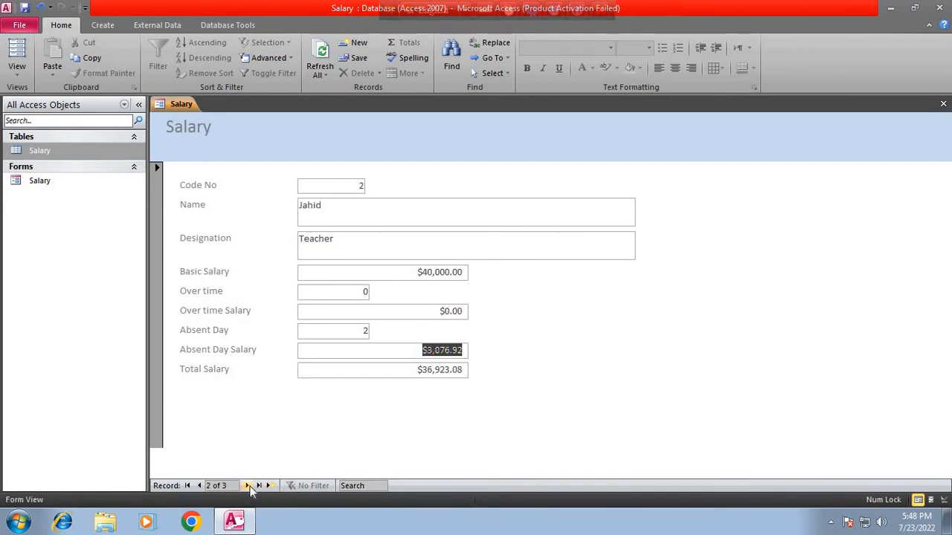
left_click(249, 486)
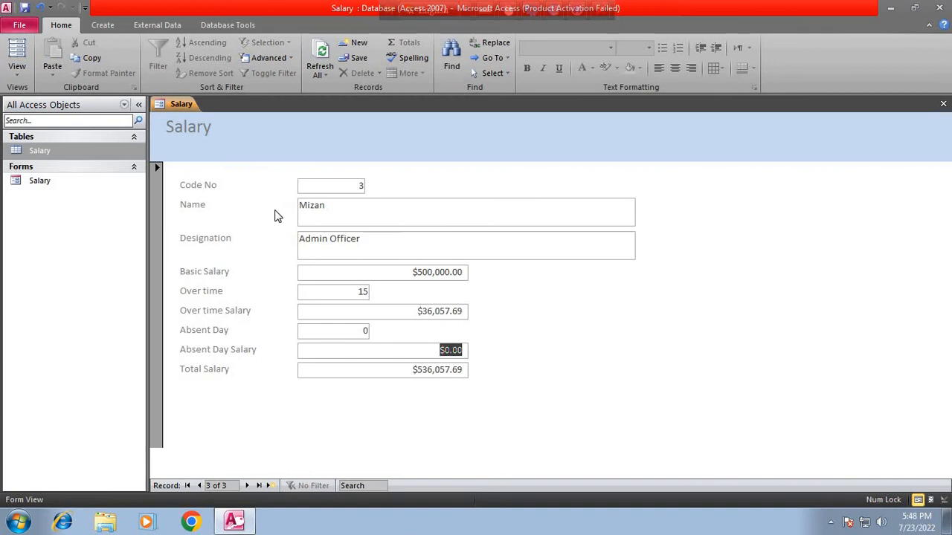
Dismiss the print dialog without printing and open the Salary form in Print Preview
key("ctrl+p")
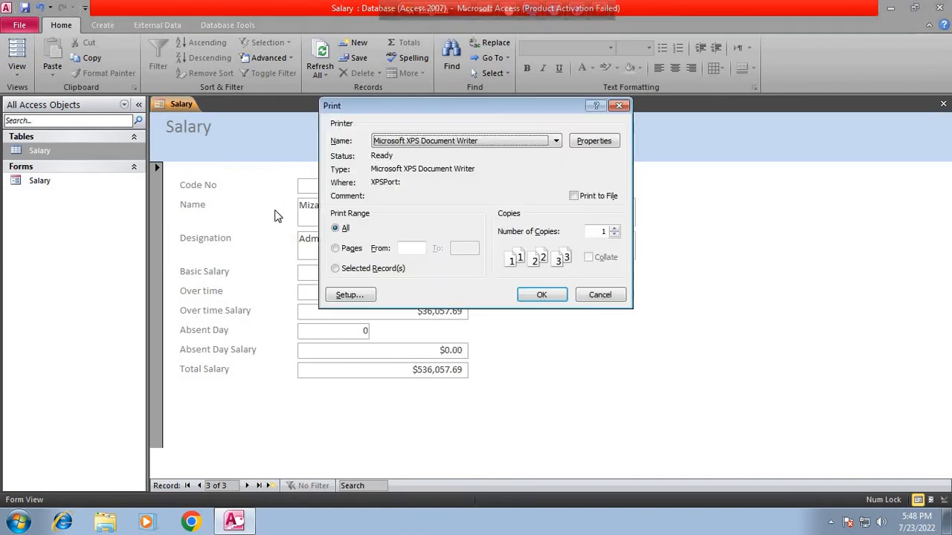
left_click(619, 106)
left_click(28, 26)
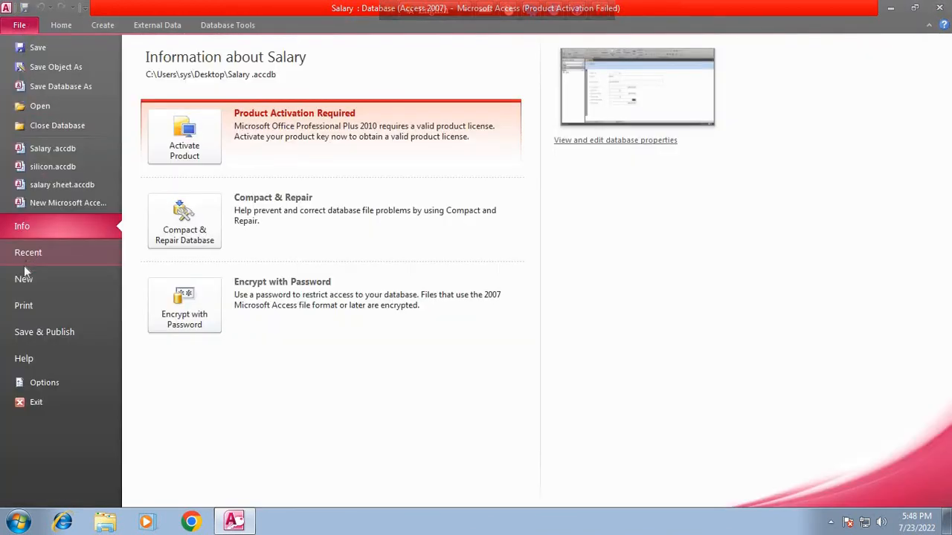
left_click(32, 315)
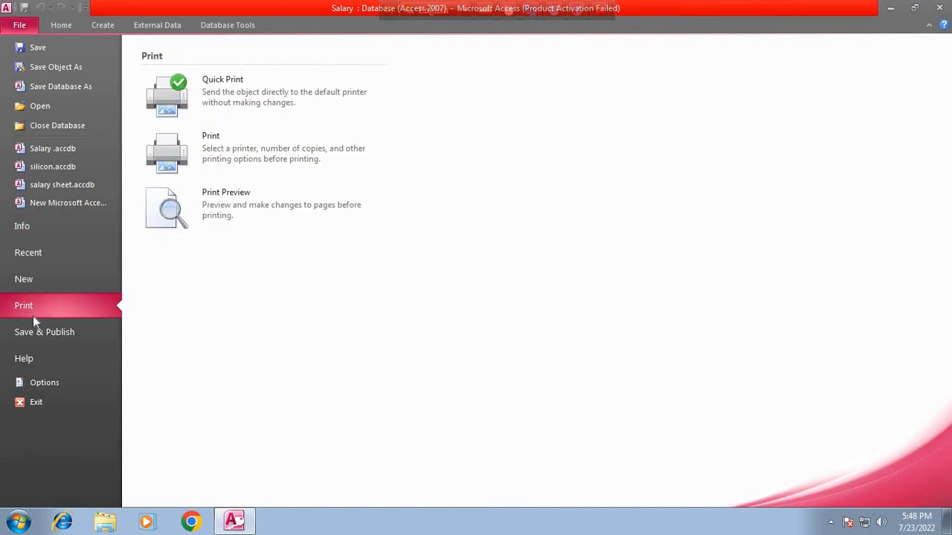
left_click(234, 210)
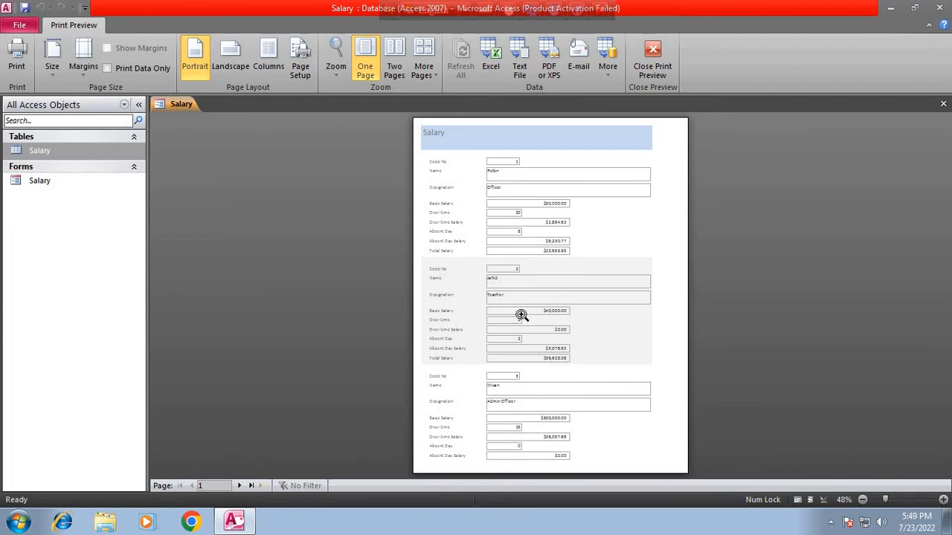
Display two pages in the preview, check the margin presets and set the paper size to A4
left_click(394, 61)
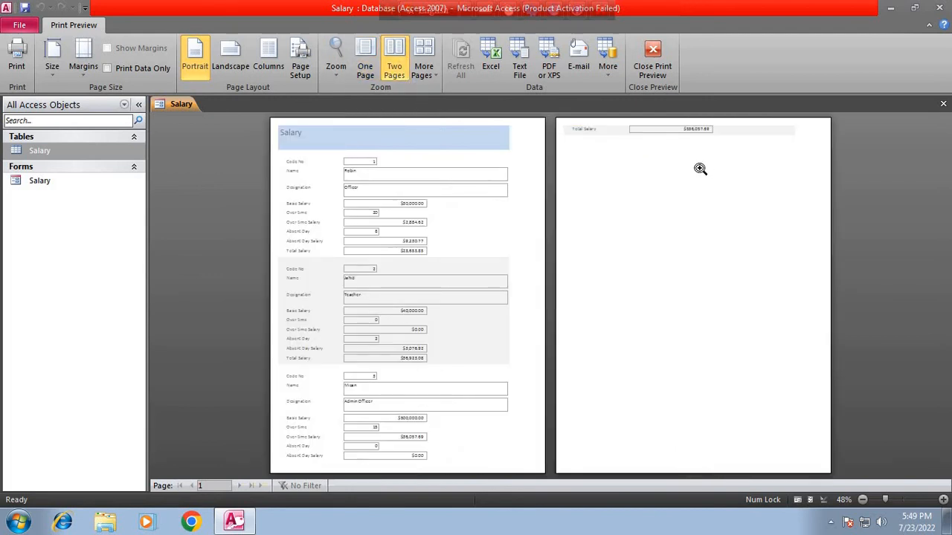
left_click(422, 53)
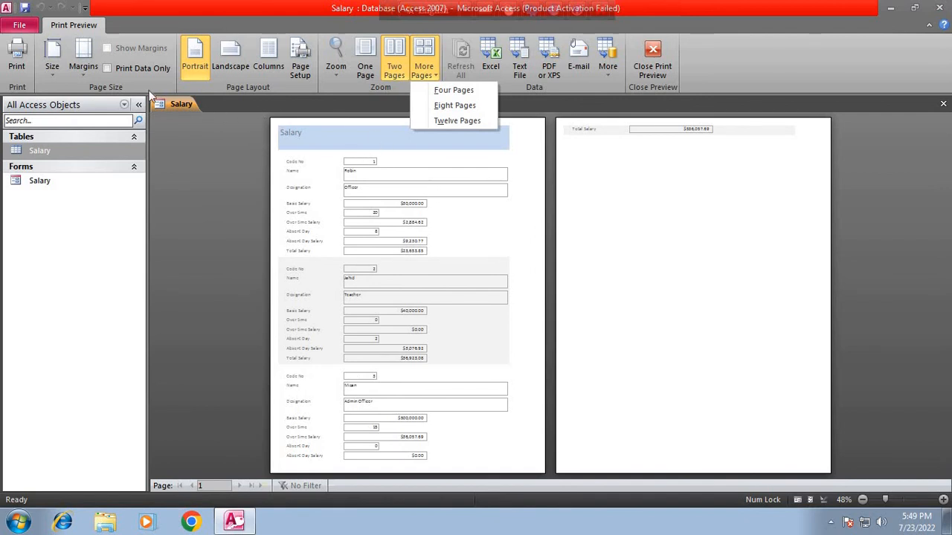
left_click(85, 74)
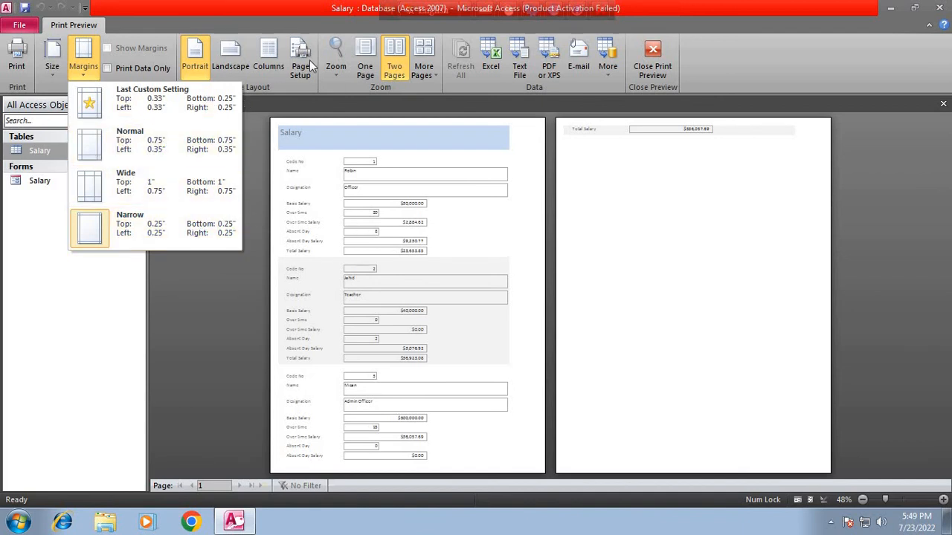
left_click(58, 72)
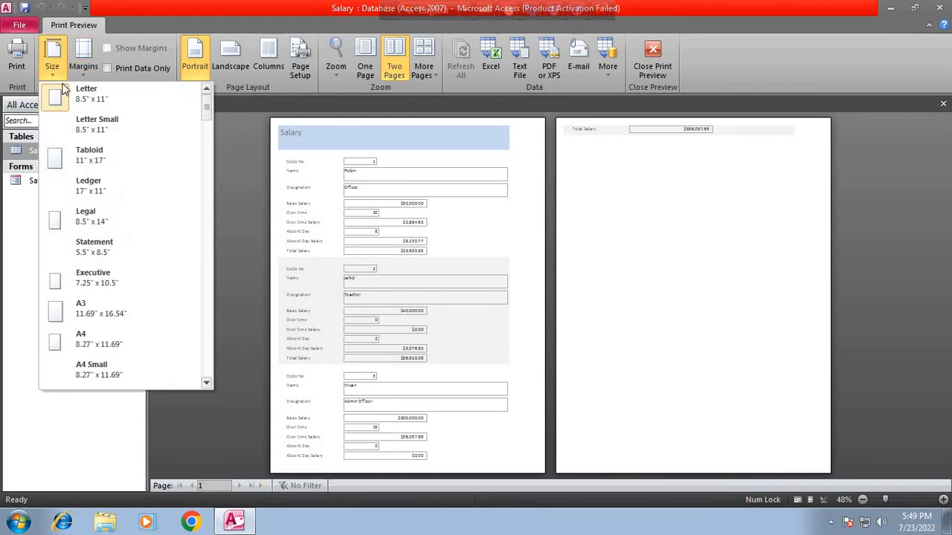
left_click(80, 343)
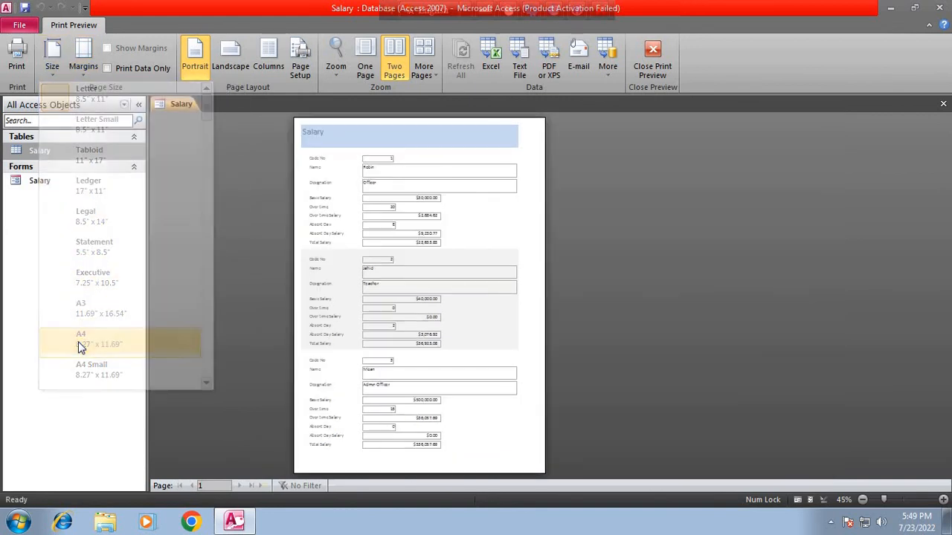